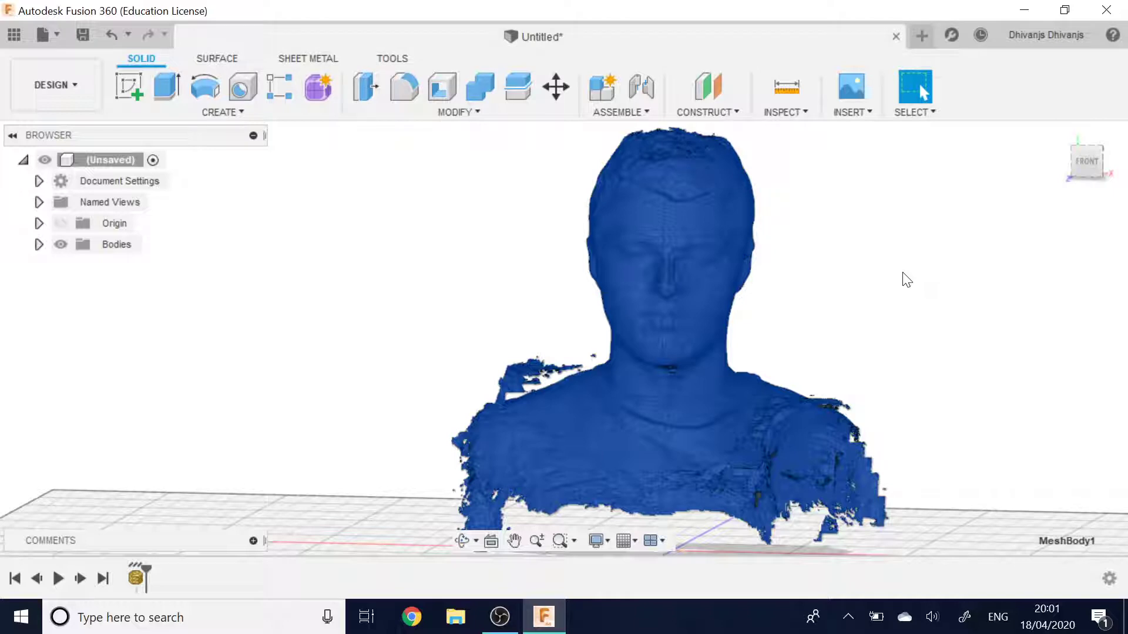
# Open MeshBody1 for editing in the mesh environment and close the Mesh Palette.
pyautogui.scroll(4, 881, 270)
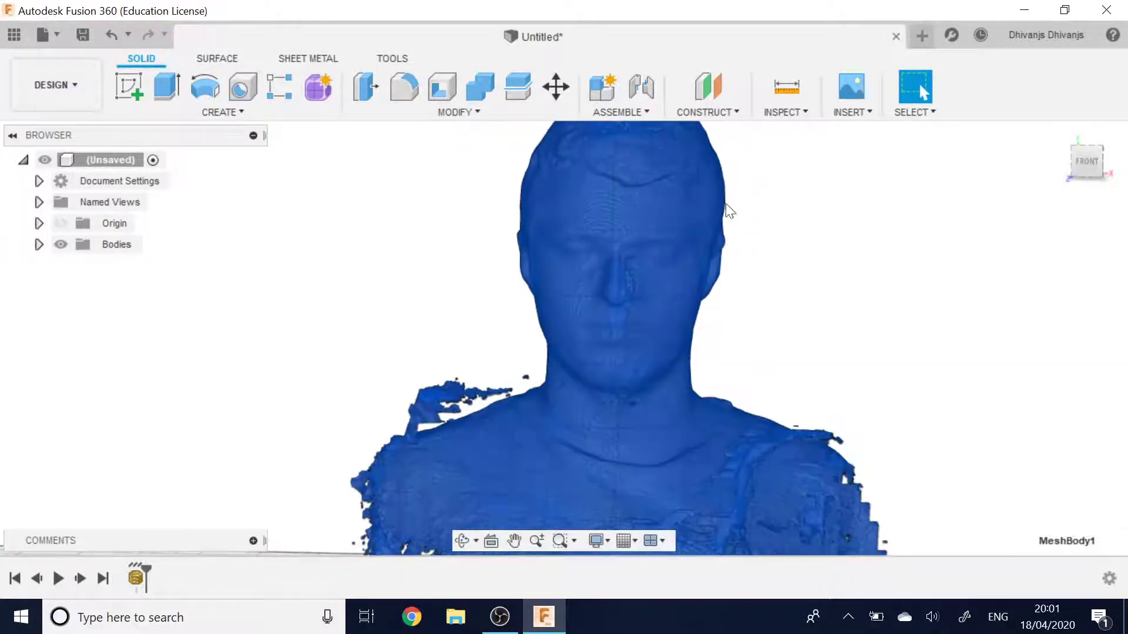
pyautogui.rightClick(643, 234)
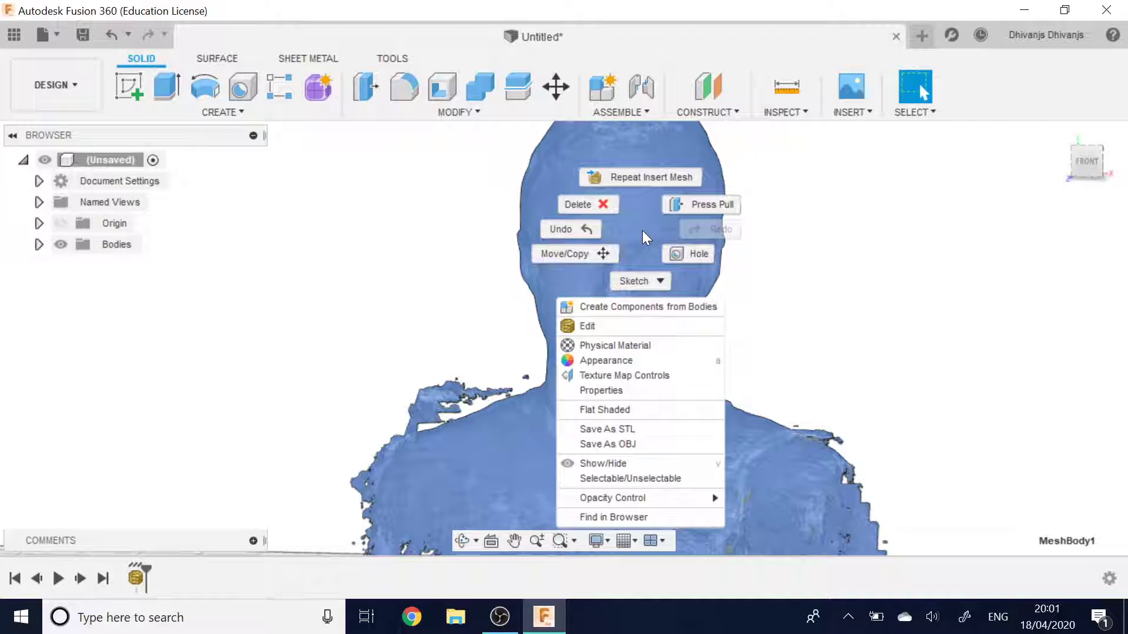
pyautogui.click(635, 330)
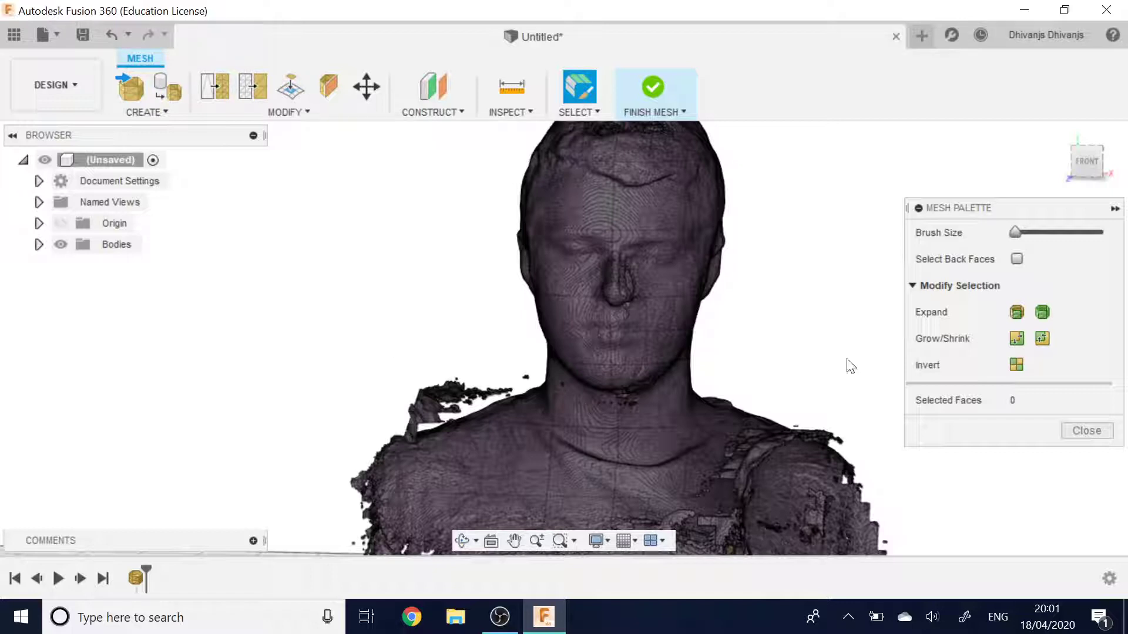
pyautogui.click(1082, 431)
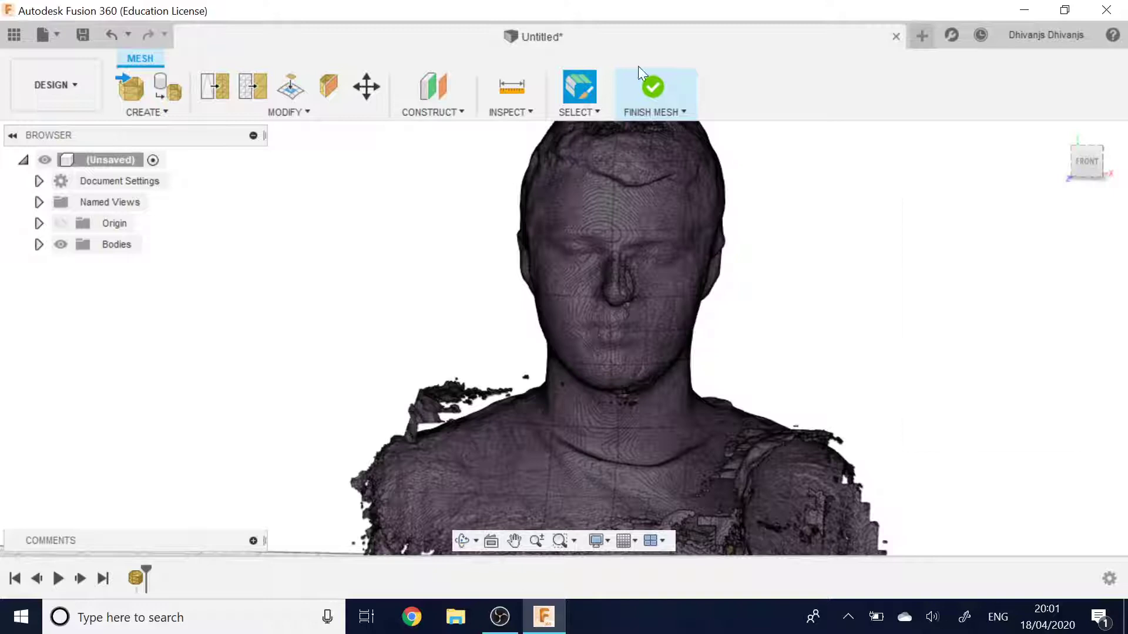
# Turn on Mesh Workspace under Preferences > Preview Features and confirm with OK.
pyautogui.click(1056, 29)
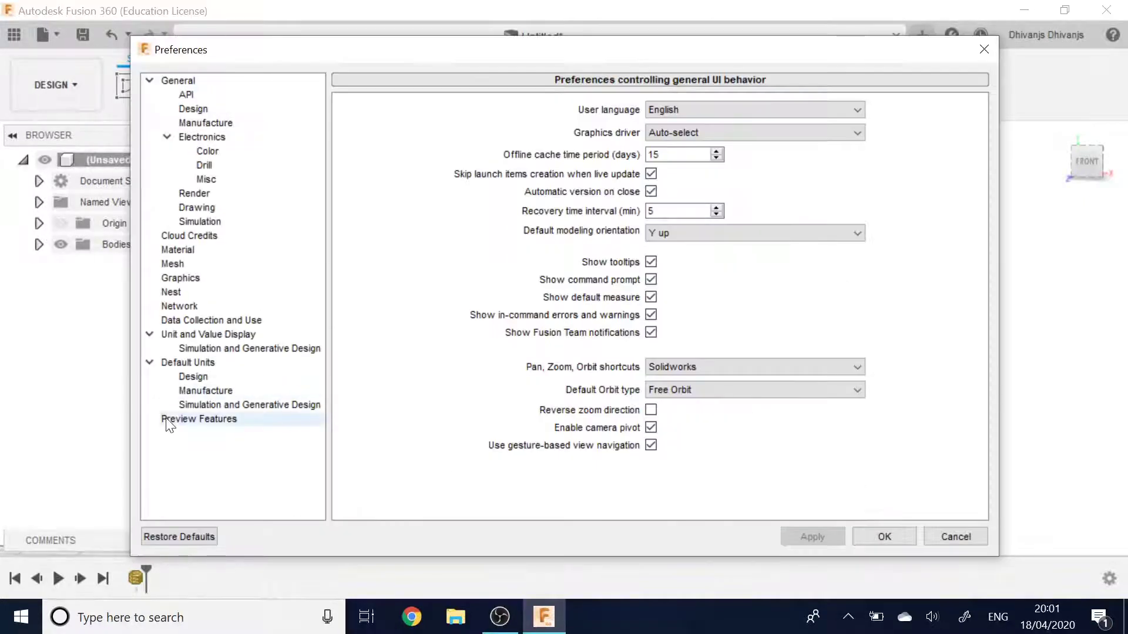
pyautogui.click(170, 419)
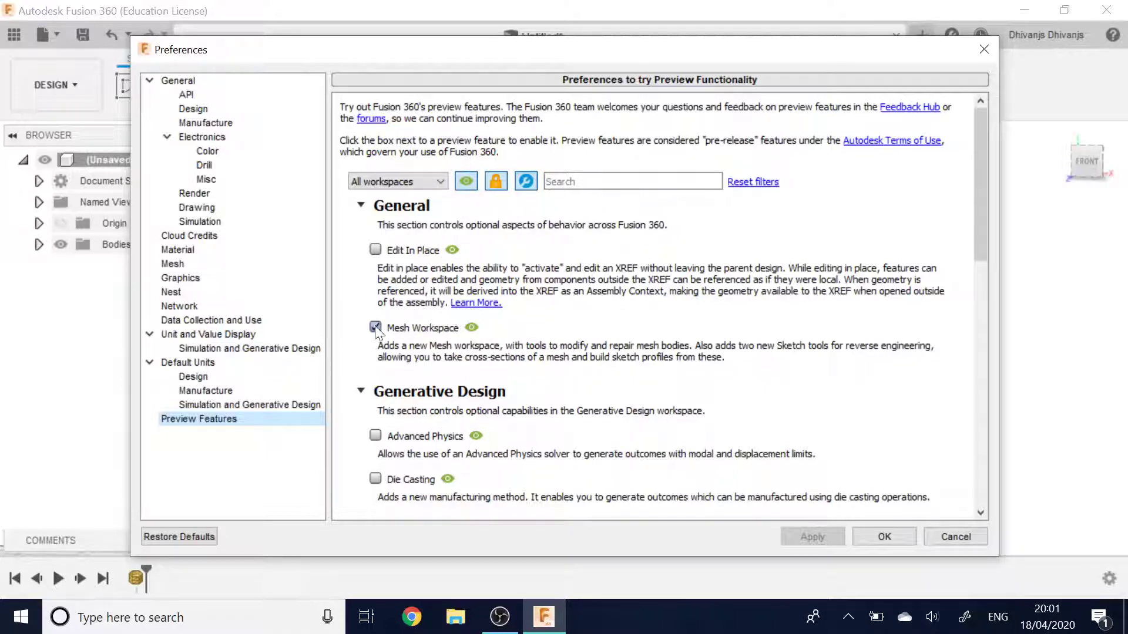
pyautogui.click(884, 537)
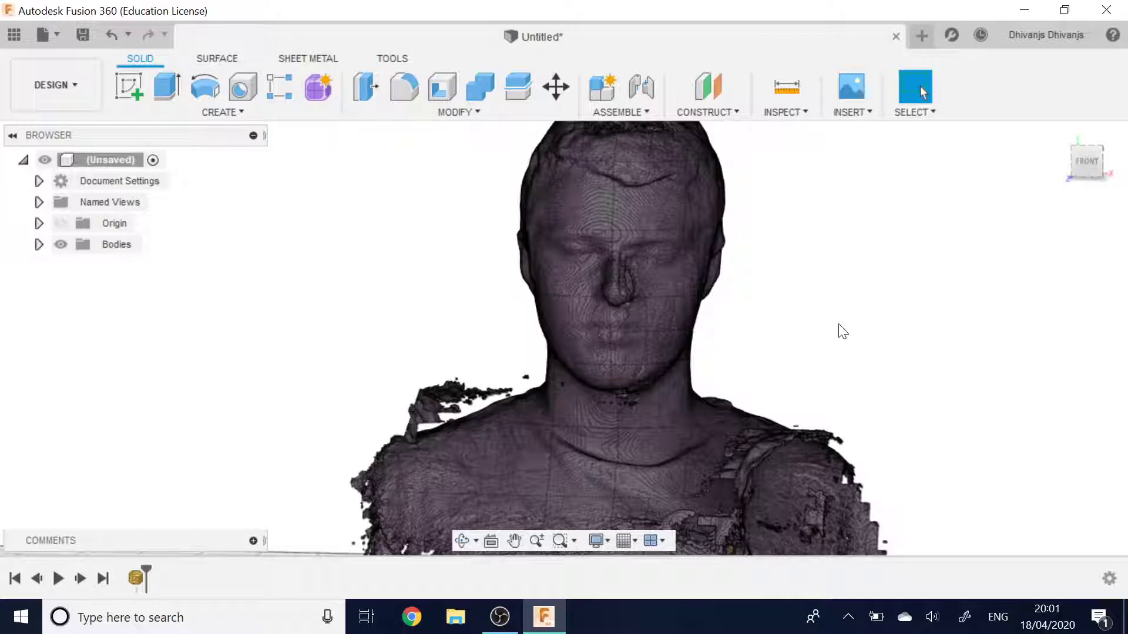
# Open the bust mesh body for editing in the Mesh workspace.
pyautogui.scroll(-3, 746, 304)
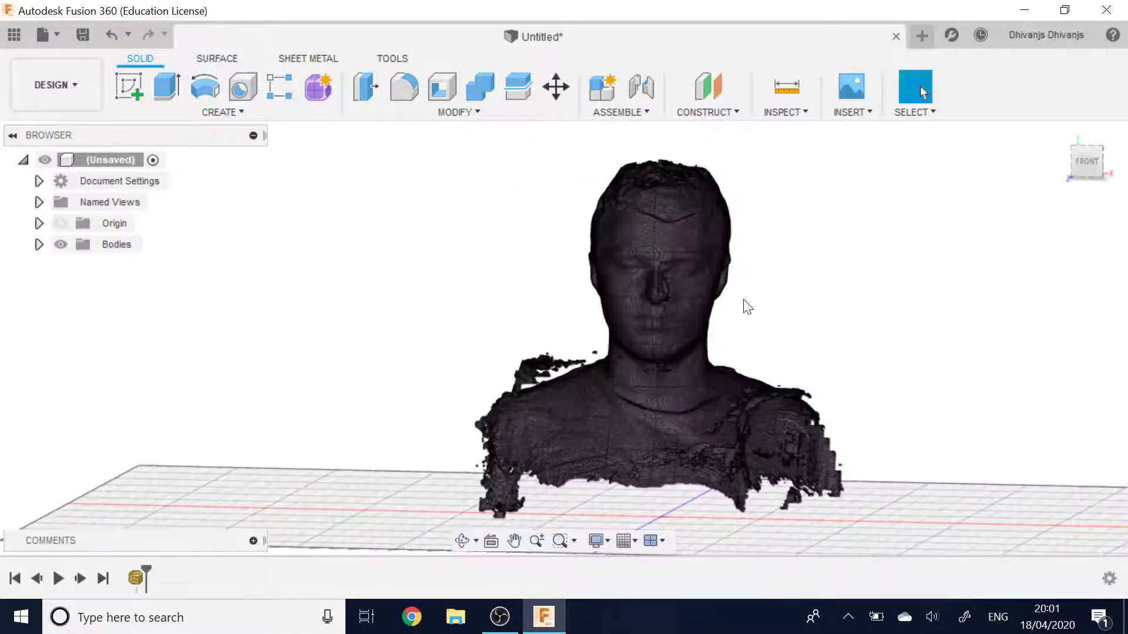
pyautogui.scroll(3, 772, 327)
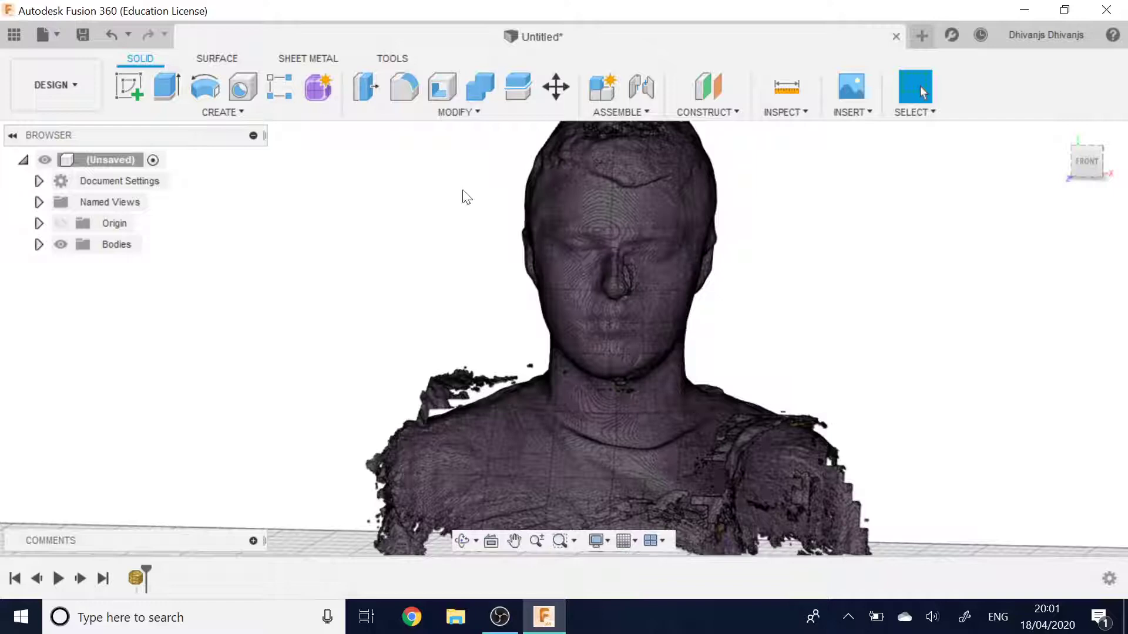
pyautogui.rightClick(649, 296)
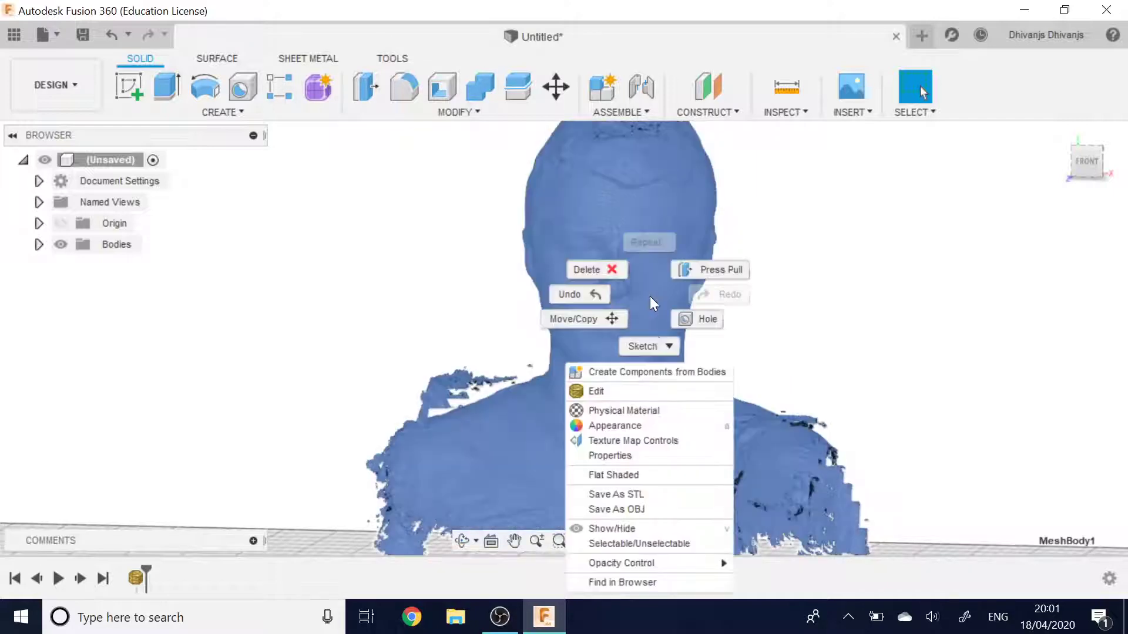
pyautogui.click(660, 391)
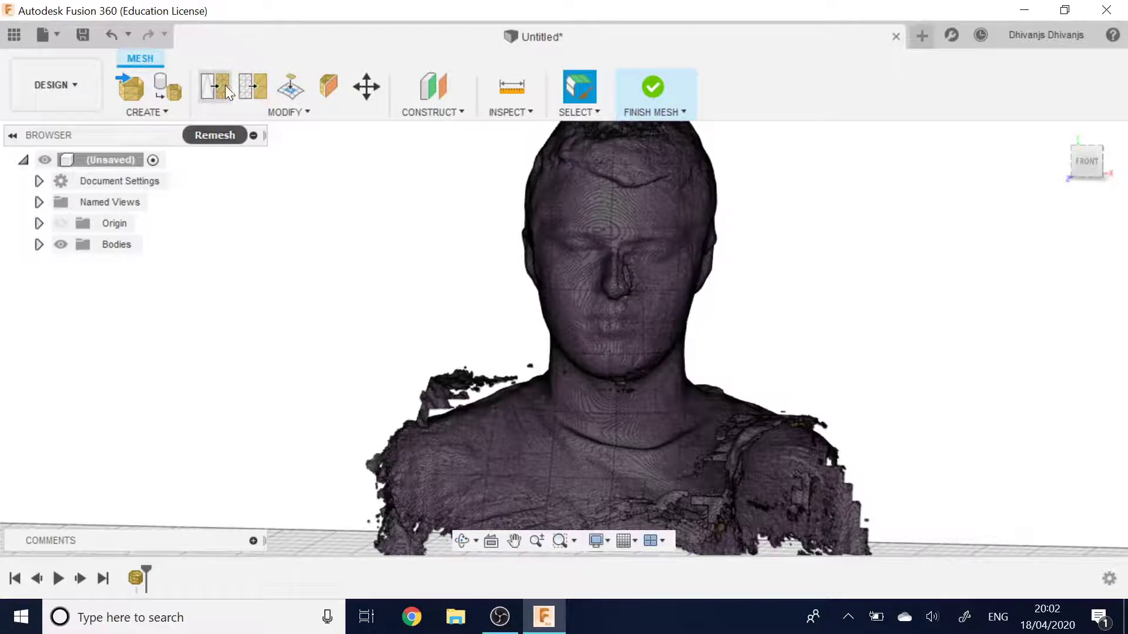
# Review the Modify commands, then orbit and zoom to the stray flap above the shoulder.
pyautogui.click(277, 111)
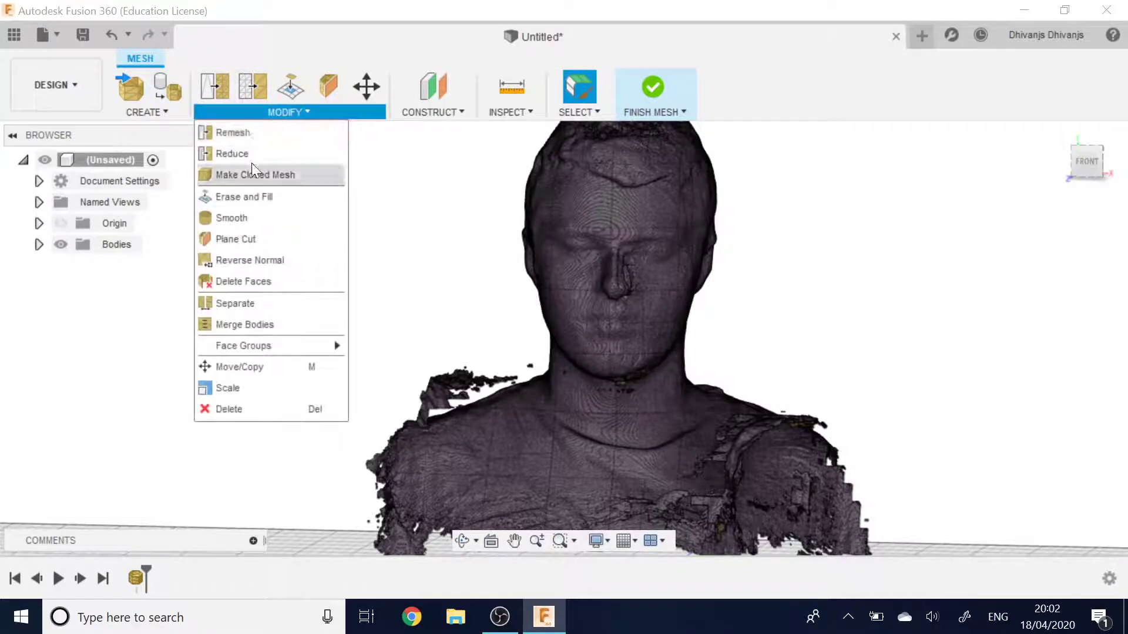
pyautogui.scroll(-2, 764, 367)
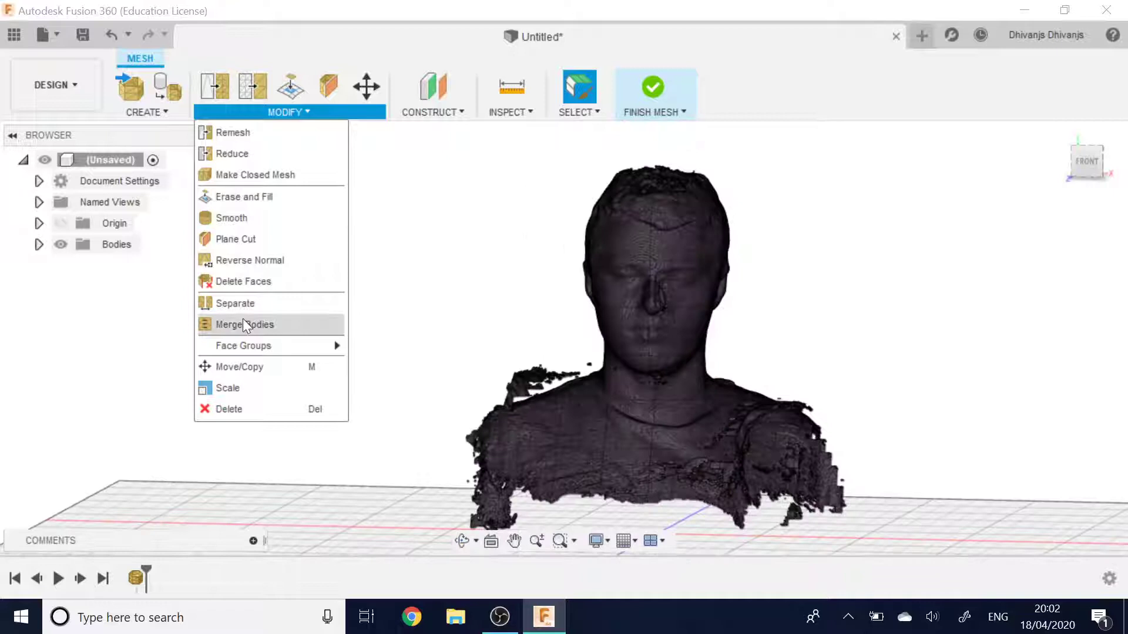
pyautogui.scroll(2, 670, 390)
pyautogui.keyDown('shift'); pyautogui.moveTo(843, 348); pyautogui.dragTo(508, 370, button='middle'); pyautogui.keyUp('shift')
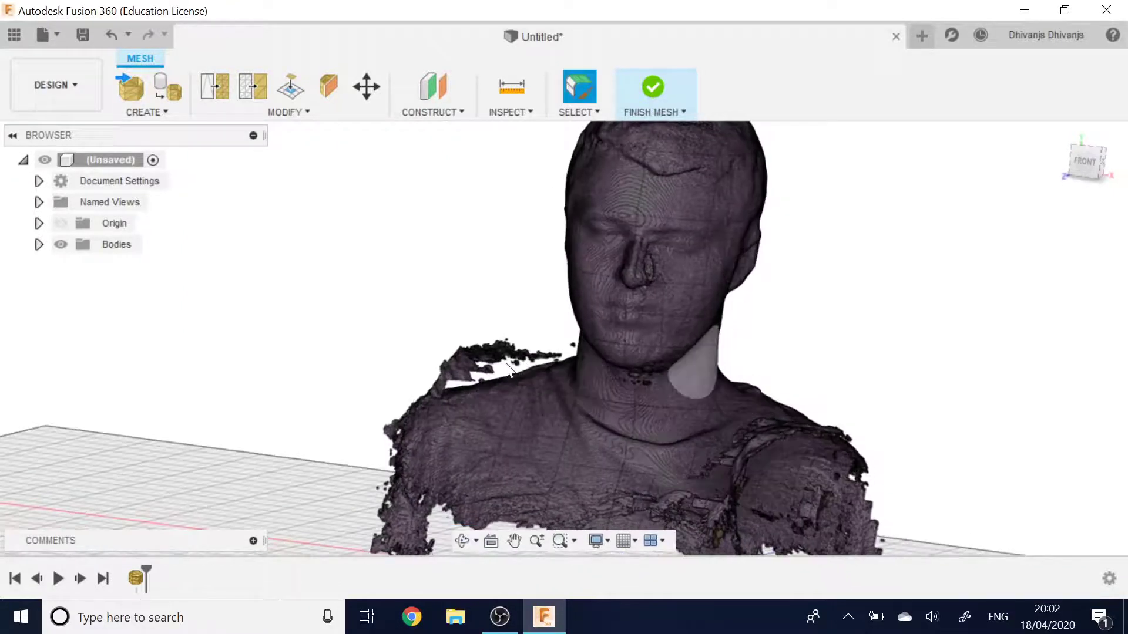
pyautogui.scroll(2, 499, 358)
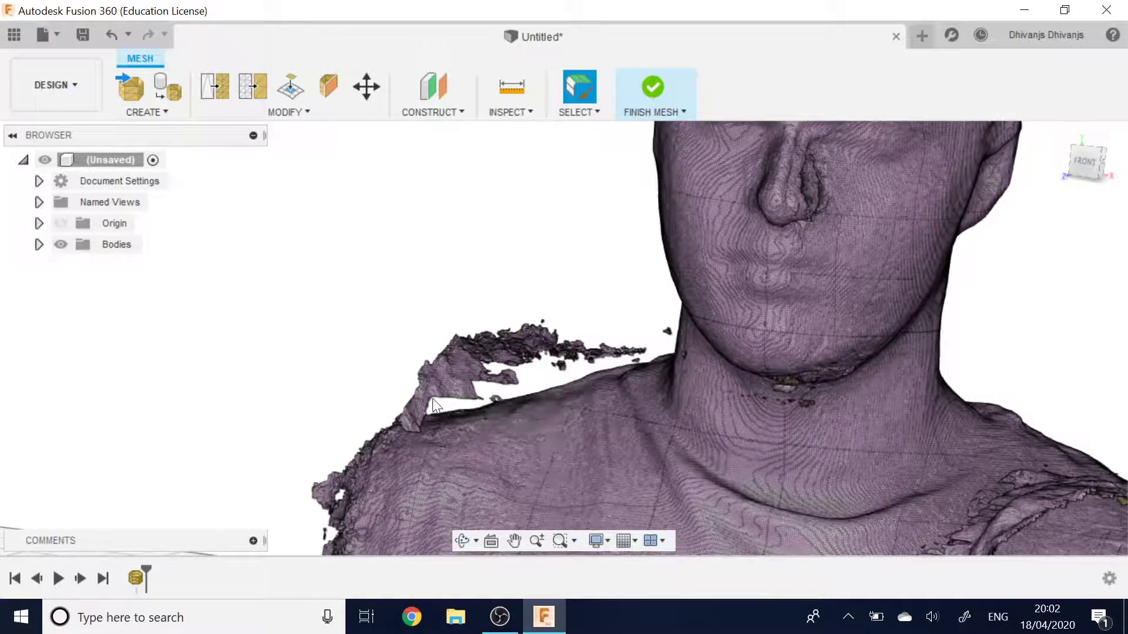
# Paint-select and delete the stray shoulder flap, then select three floating fragments nearby.
pyautogui.moveTo(438, 387)
pyautogui.mouseDown()
pyautogui.moveTo(490, 358)
pyautogui.moveTo(584, 342)
pyautogui.moveTo(628, 350)
pyautogui.mouseUp()
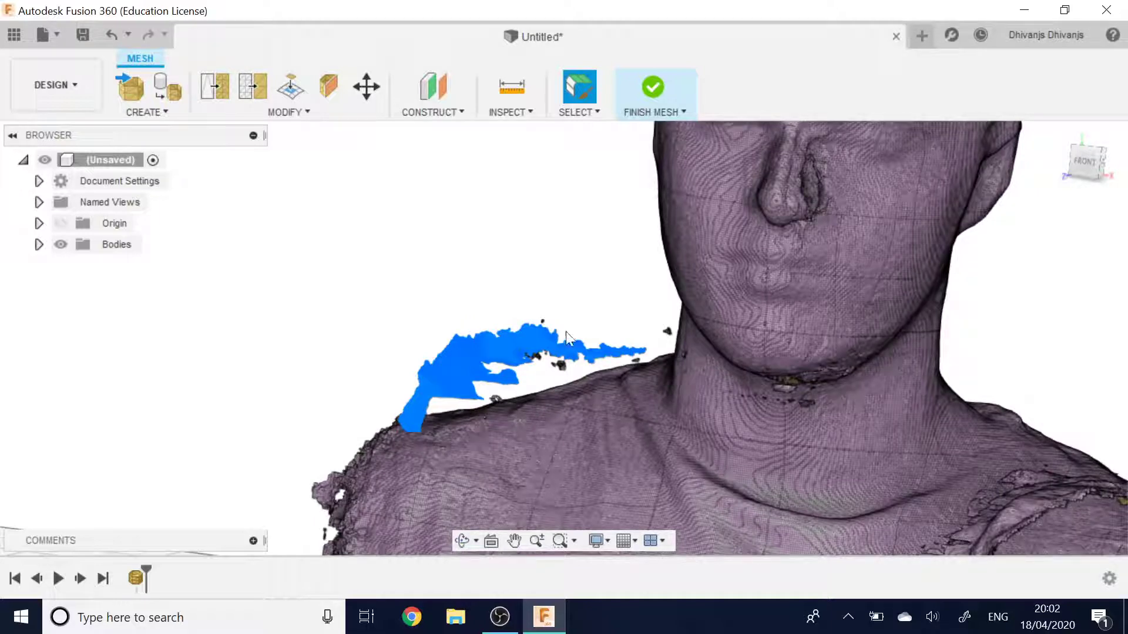
pyautogui.press('Delete')
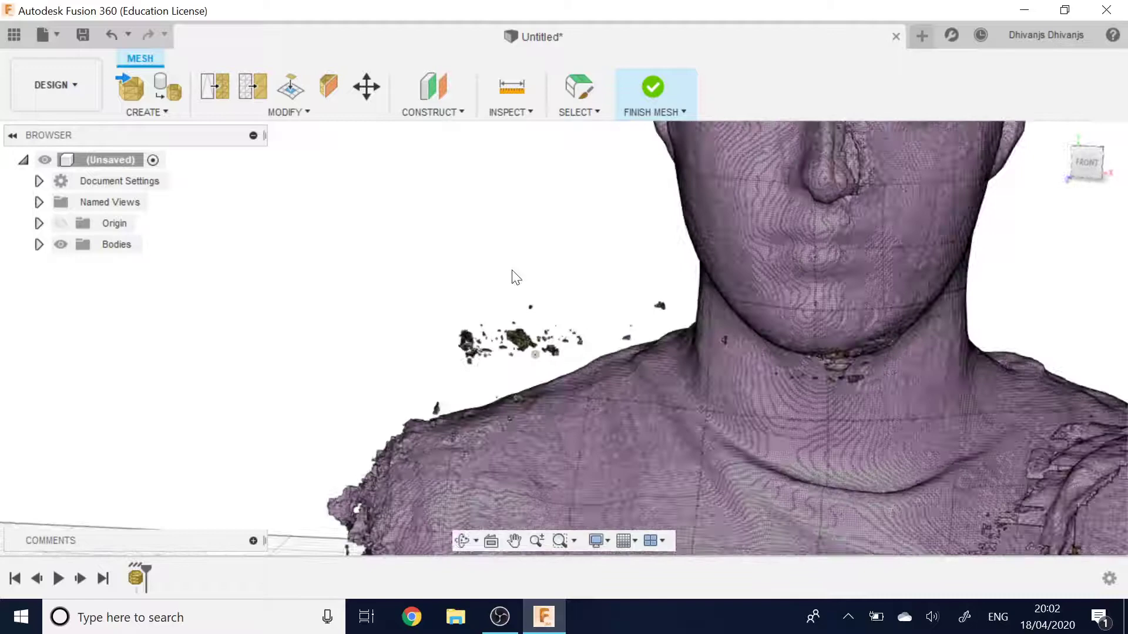
pyautogui.scroll(5, 516, 277)
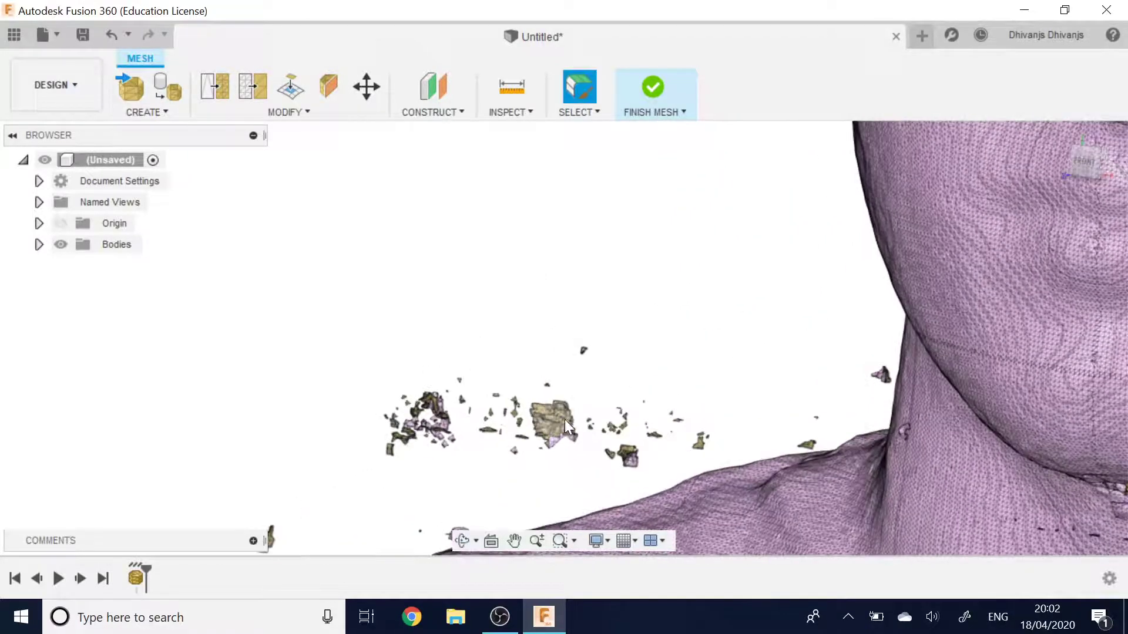
pyautogui.click(555, 422)
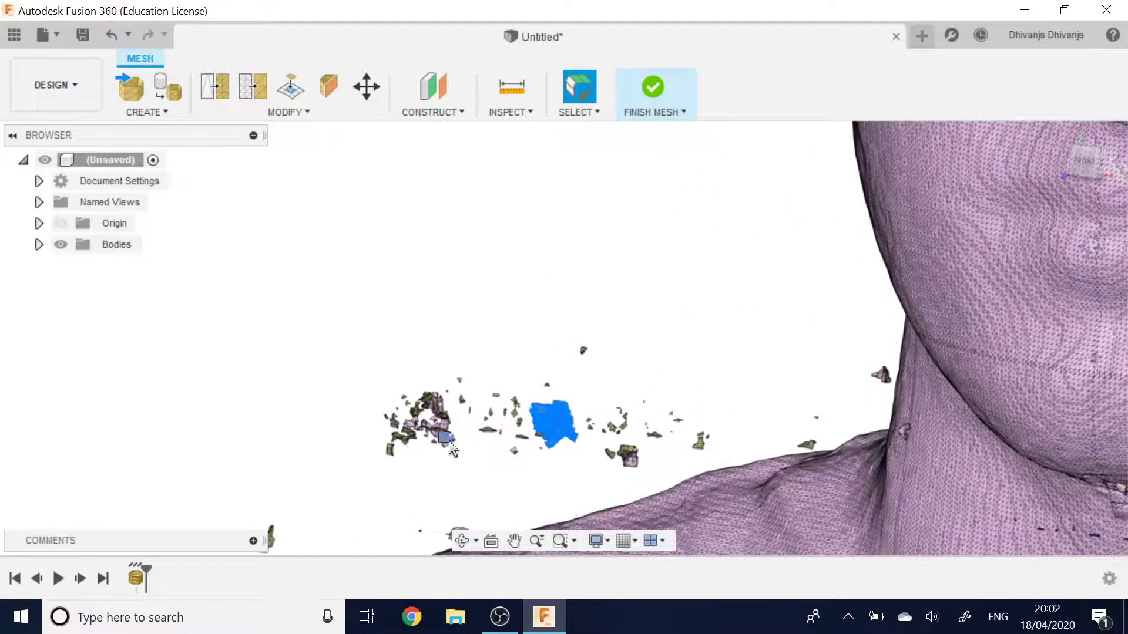
pyautogui.click(419, 401)
pyautogui.click(623, 458)
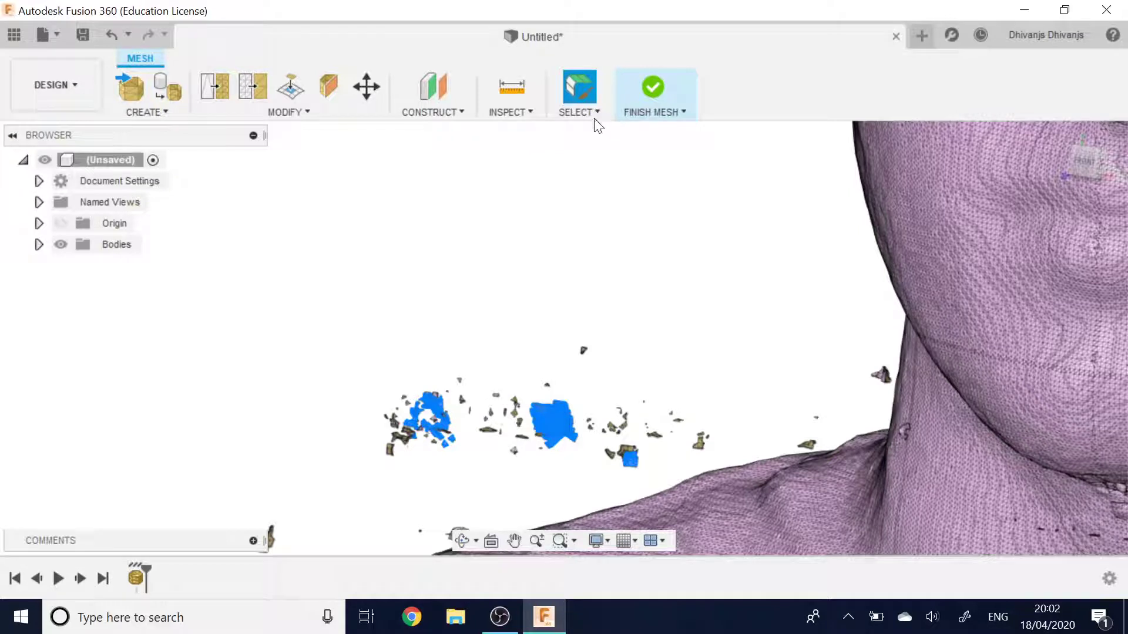
# Switch to Window Selection, box-select the fragments beside the neck and delete them.
pyautogui.click(667, 287)
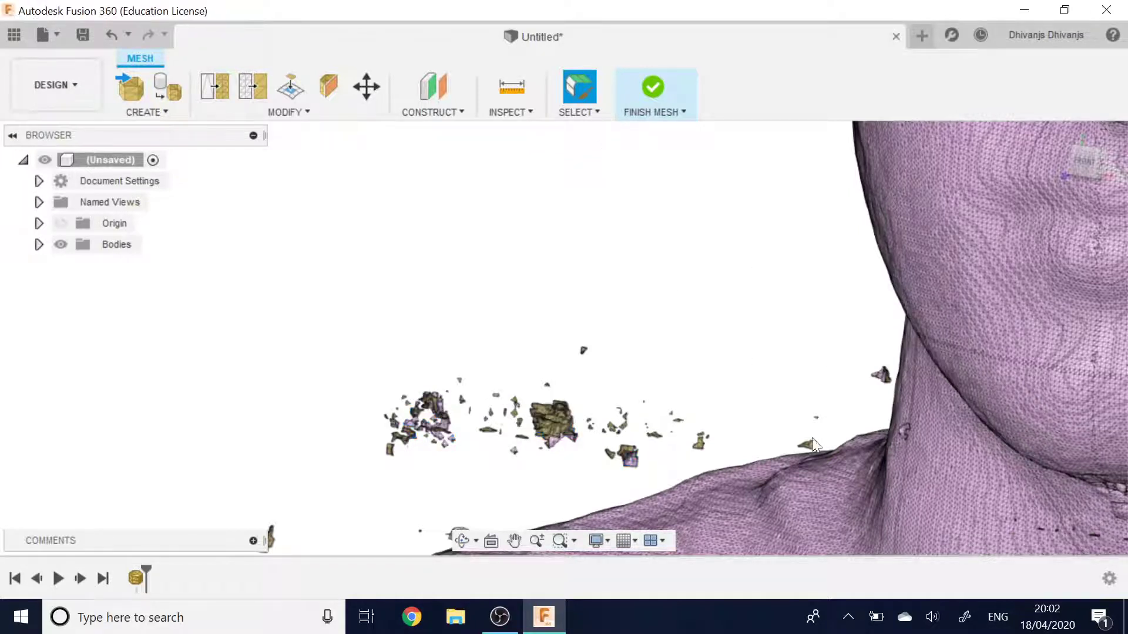
pyautogui.click(574, 114)
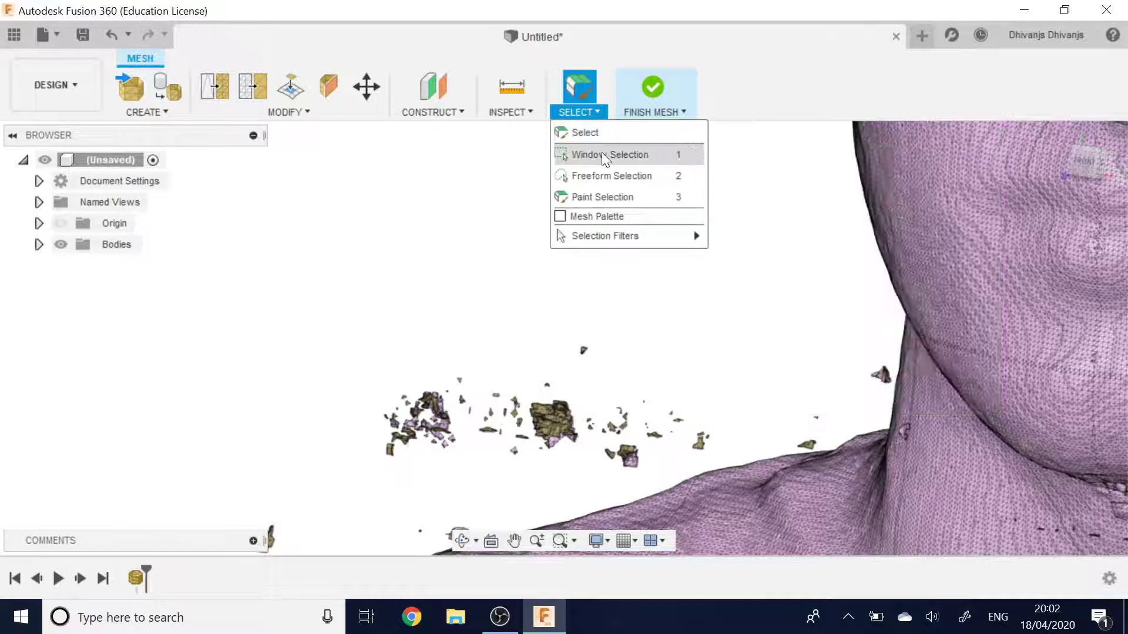
pyautogui.click(601, 154)
pyautogui.moveTo(300, 291); pyautogui.dragTo(707, 477)
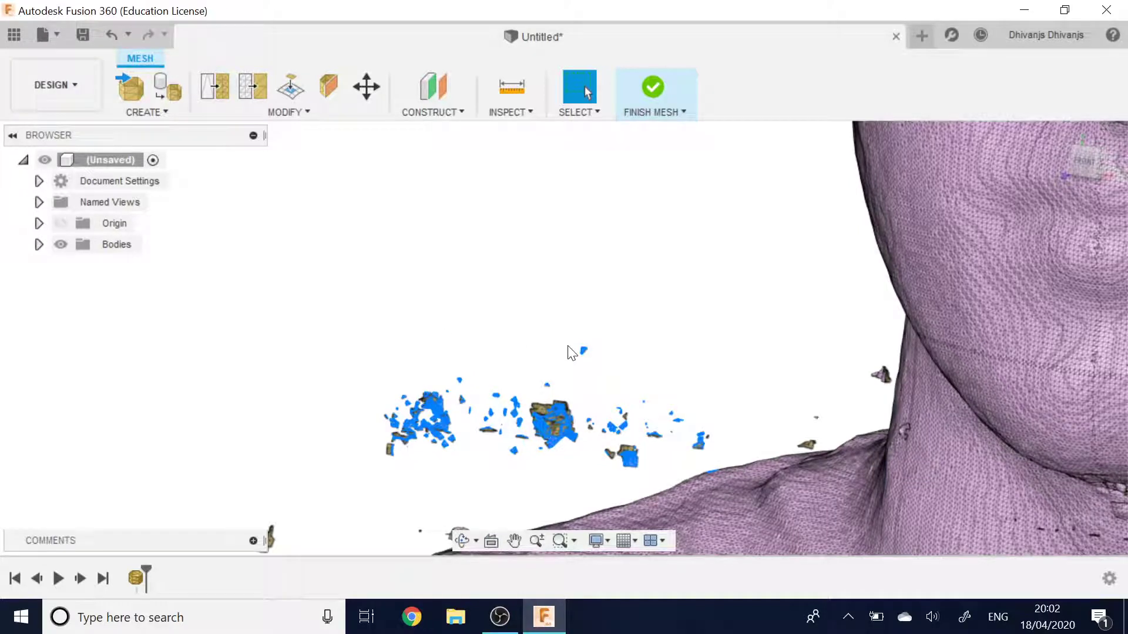
pyautogui.press('Delete')
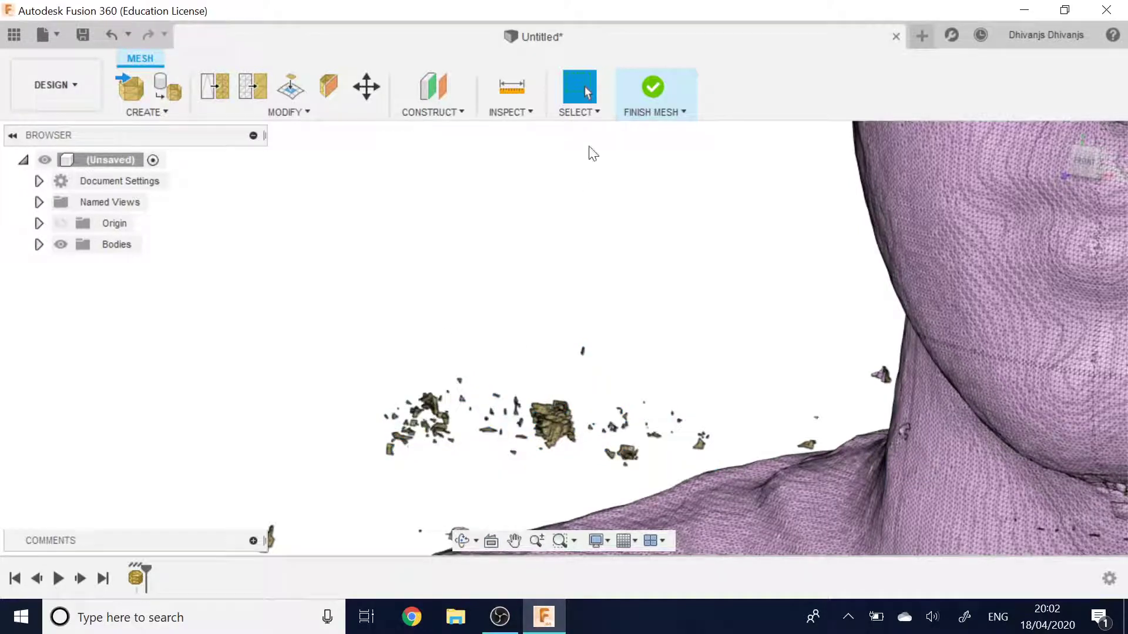
pyautogui.click(578, 113)
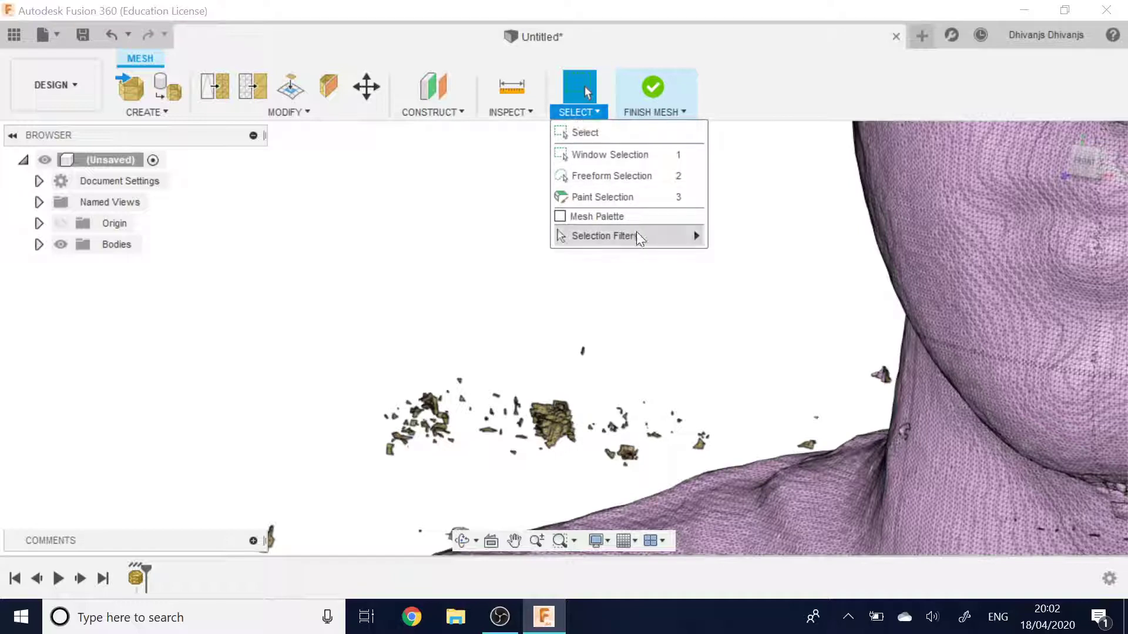
pyautogui.moveTo(636, 232)
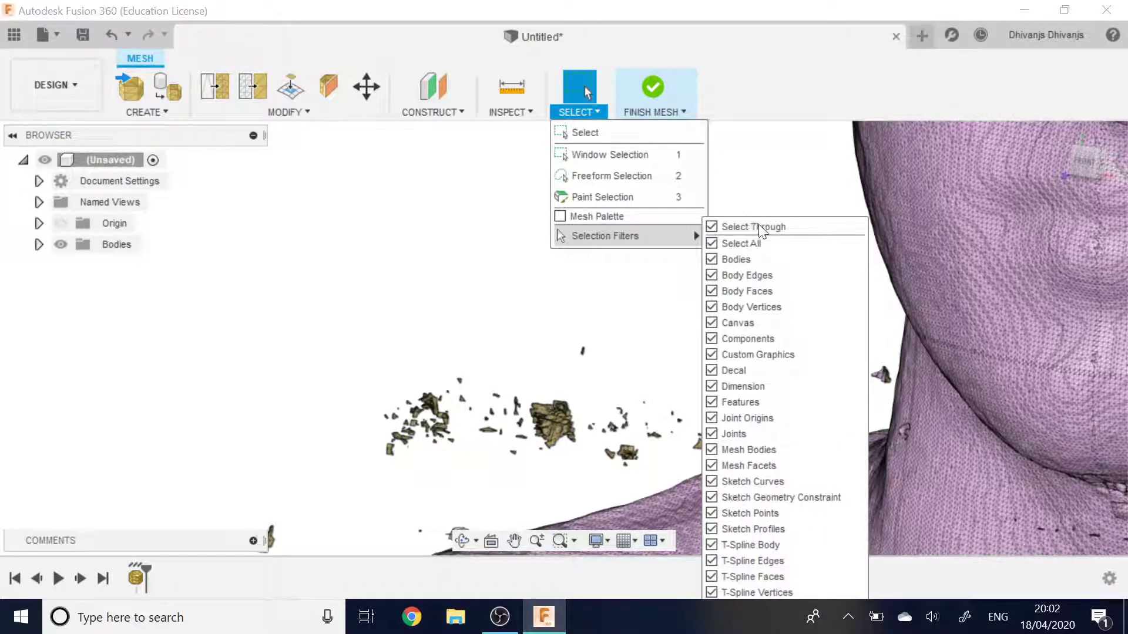
# Orbit around the shoulder, window-select the floating fragments above the surface and delete them.
pyautogui.click(565, 279)
pyautogui.keyDown('shift'); pyautogui.moveTo(438, 290); pyautogui.dragTo(554, 383, button='middle'); pyautogui.keyUp('shift')
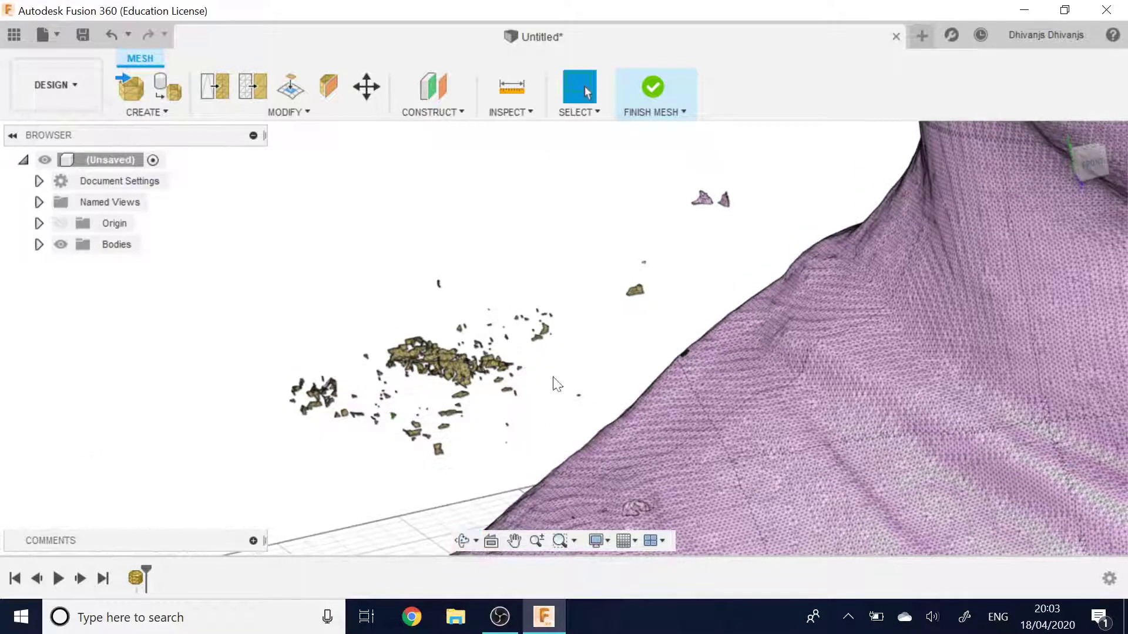
pyautogui.keyDown('shift'); pyautogui.moveTo(309, 311); pyautogui.dragTo(418, 217, button='middle'); pyautogui.keyUp('shift')
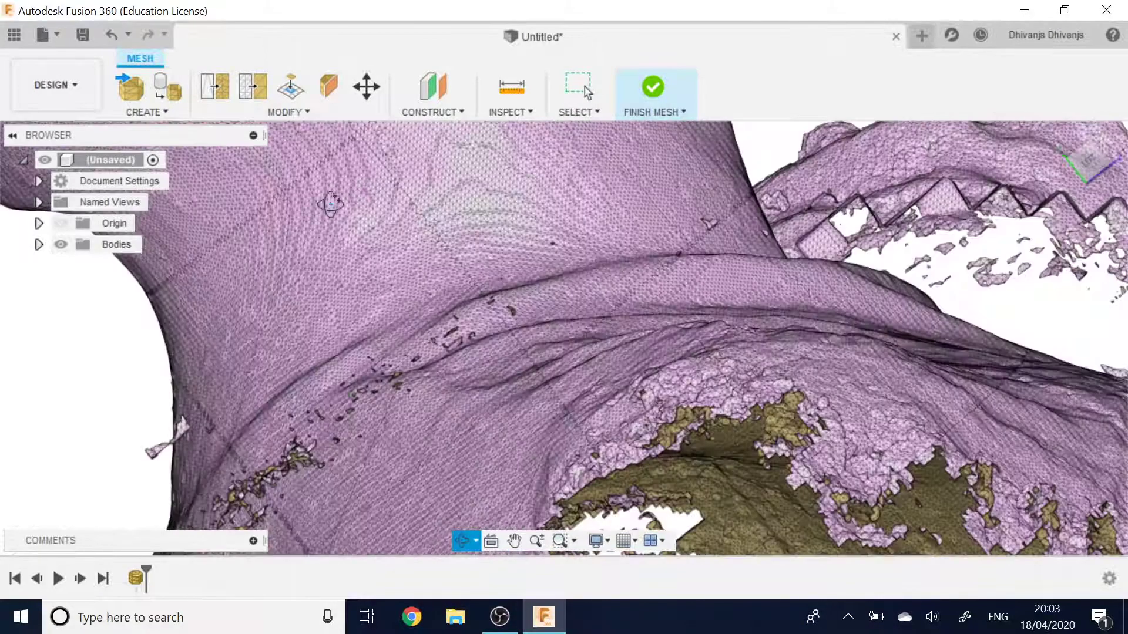
pyautogui.keyDown('shift'); pyautogui.moveTo(333, 206); pyautogui.dragTo(360, 244, button='middle'); pyautogui.keyUp('shift')
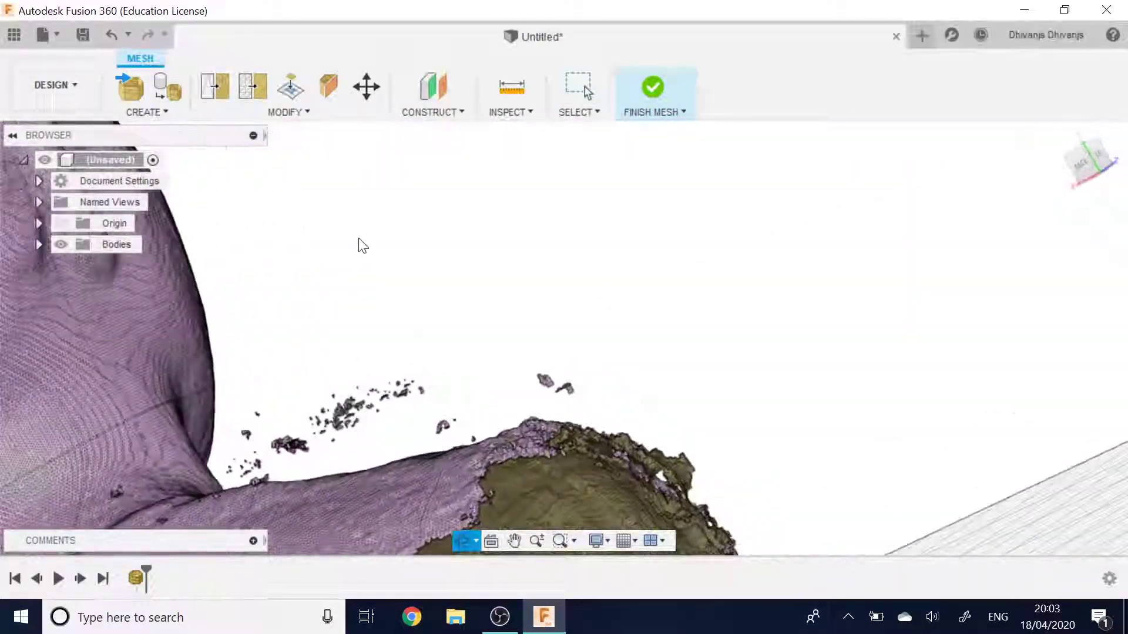
pyautogui.keyDown('shift'); pyautogui.moveTo(1029, 174); pyautogui.dragTo(548, 411, button='middle'); pyautogui.keyUp('shift')
pyautogui.moveTo(391, 443); pyautogui.dragTo(379, 401)
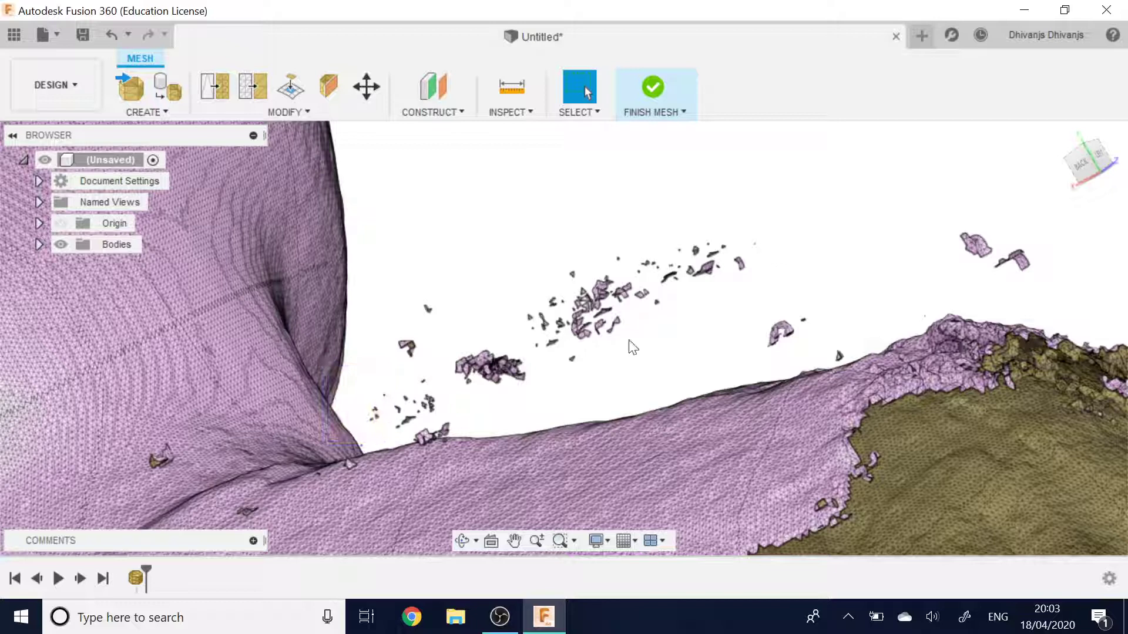
pyautogui.moveTo(815, 348); pyautogui.dragTo(577, 382)
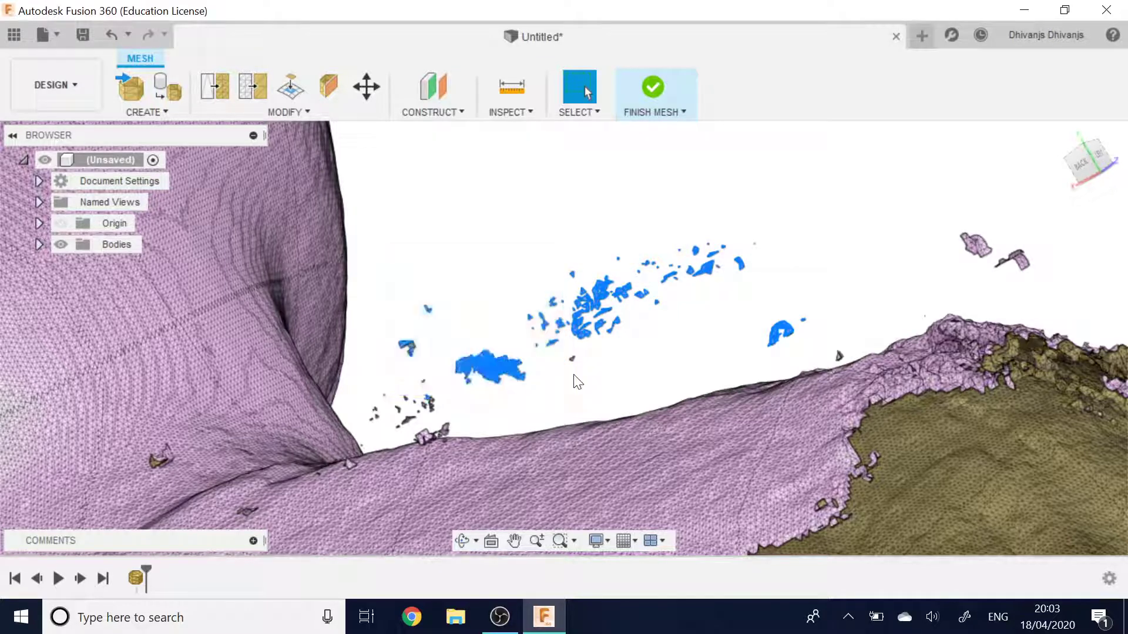
pyautogui.press('Delete')
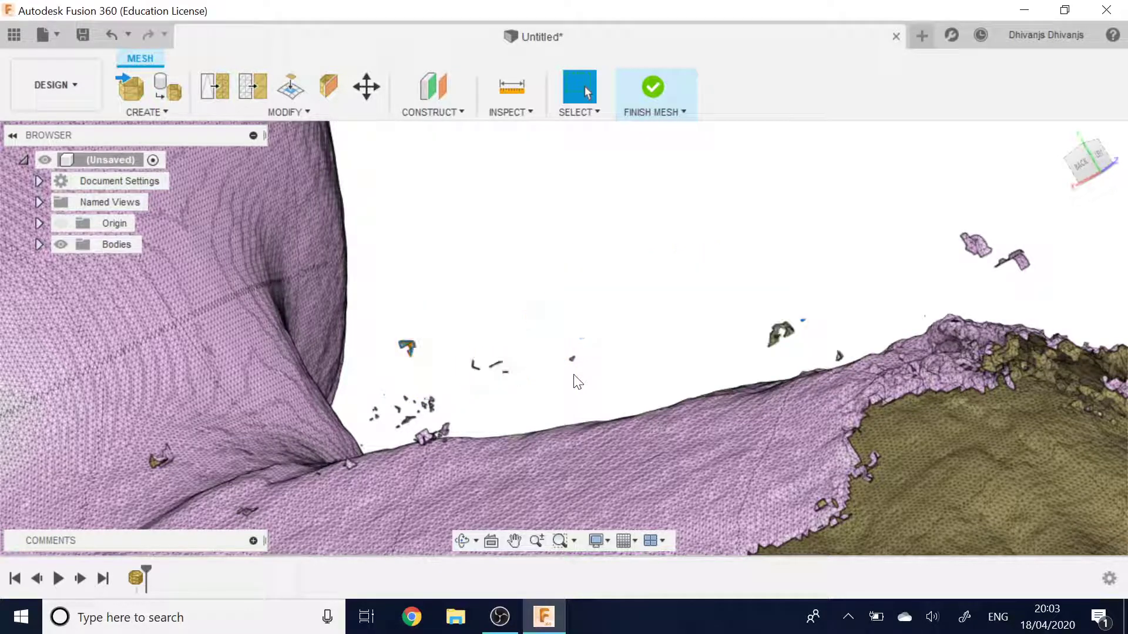
pyautogui.keyDown('shift'); pyautogui.moveTo(577, 382); pyautogui.dragTo(1042, 317, button='middle'); pyautogui.keyUp('shift')
# Switch to the left view, zoom into the neck and select loose faces below the chin.
pyautogui.click(1087, 162)
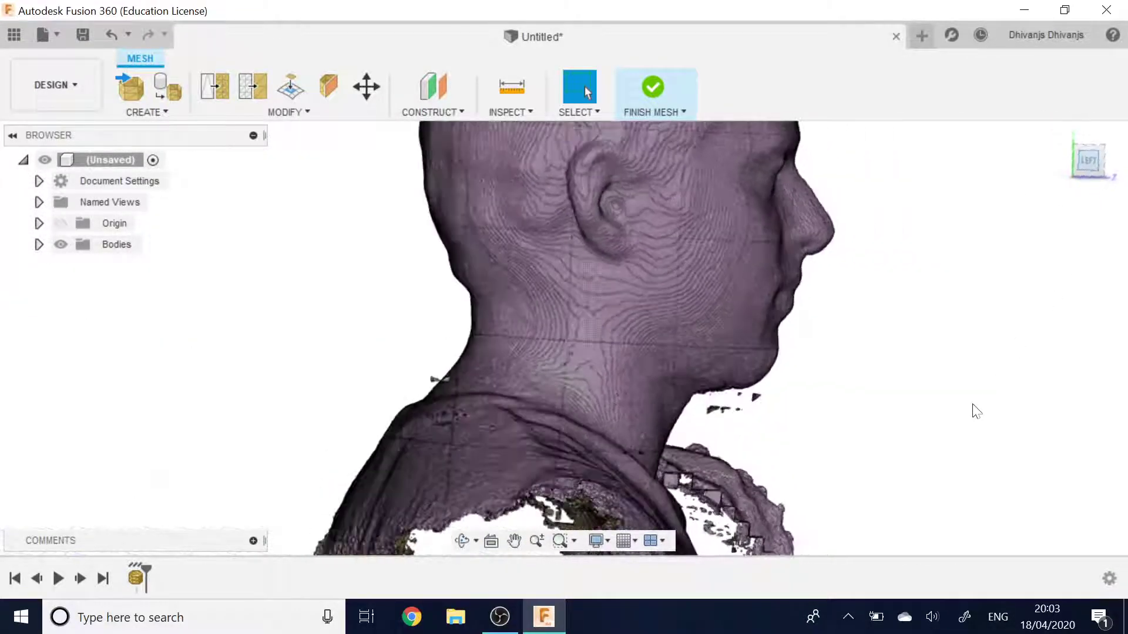
pyautogui.scroll(3, 810, 494)
pyautogui.scroll(3, 811, 493)
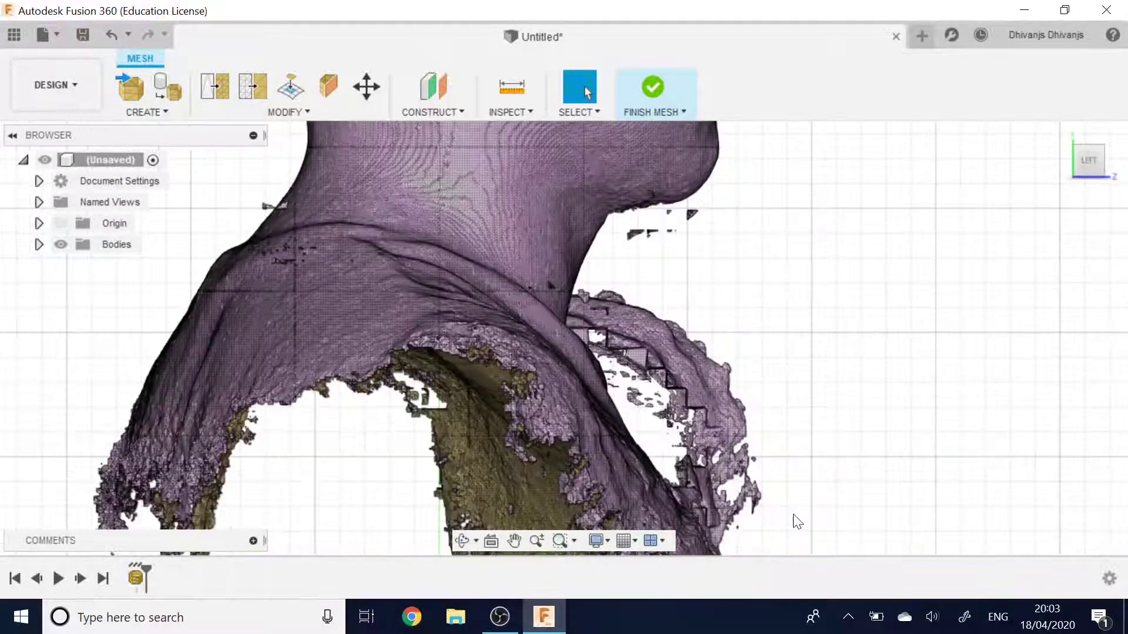
pyautogui.moveTo(791, 515); pyautogui.dragTo(707, 308)
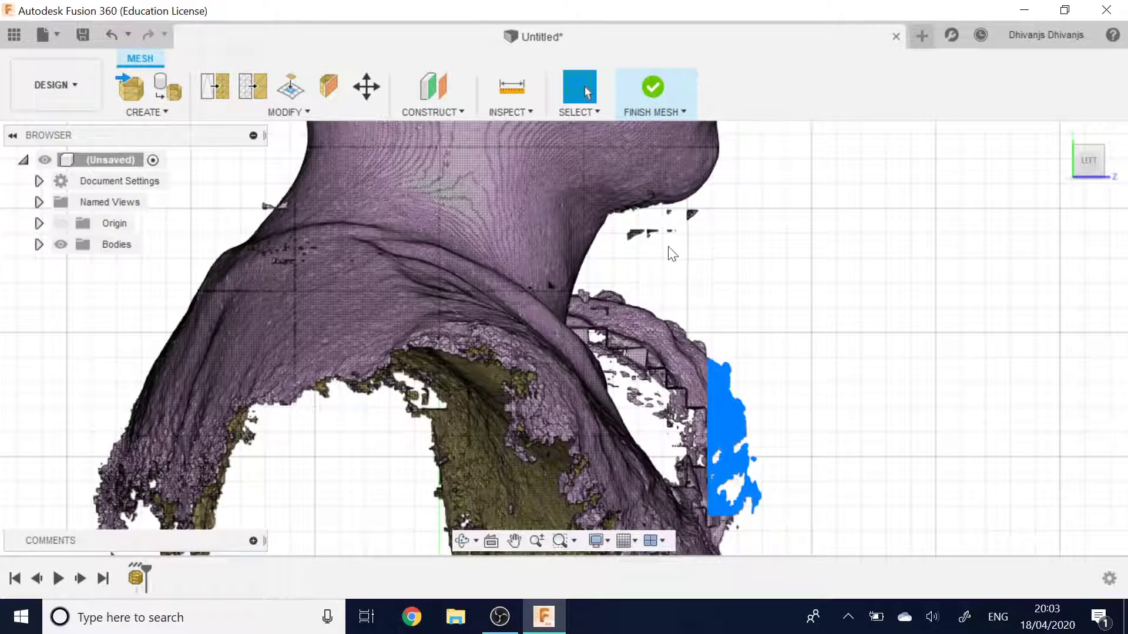
pyautogui.click(612, 286)
pyautogui.moveTo(599, 274); pyautogui.dragTo(773, 363)
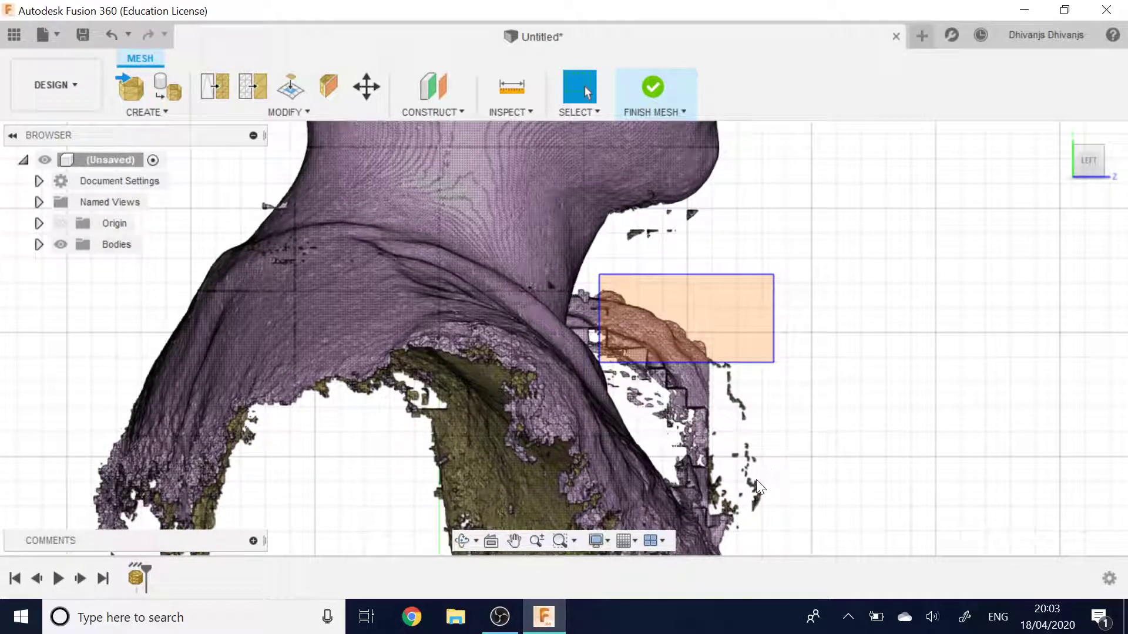
# Lasso the loose front scan section with Freeform Selection and delete it.
pyautogui.click(579, 108)
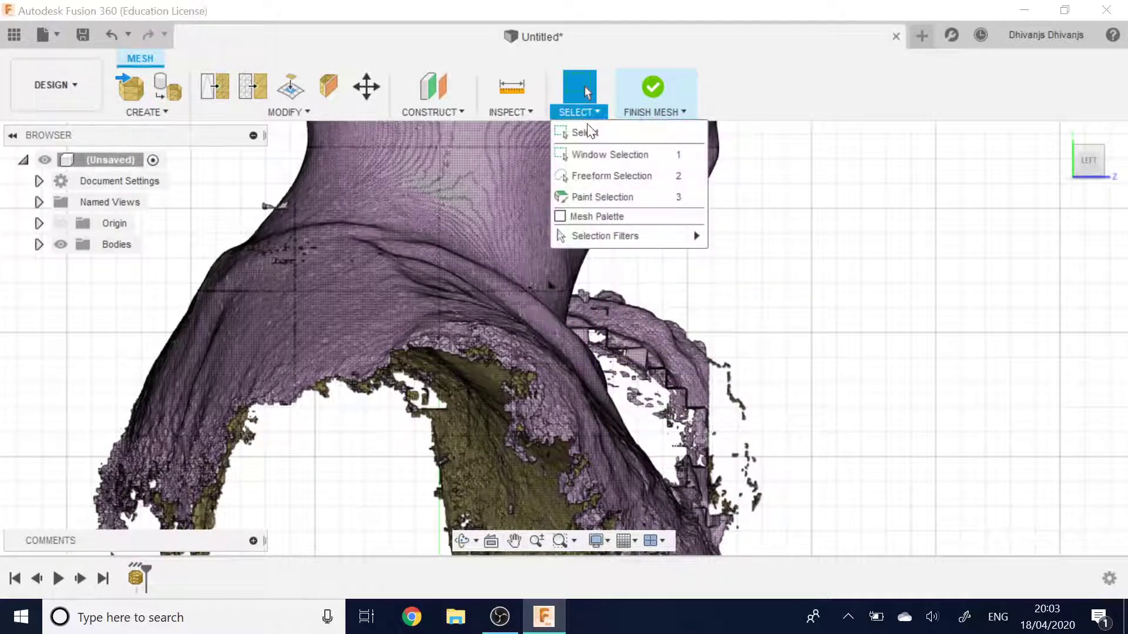
pyautogui.click(605, 174)
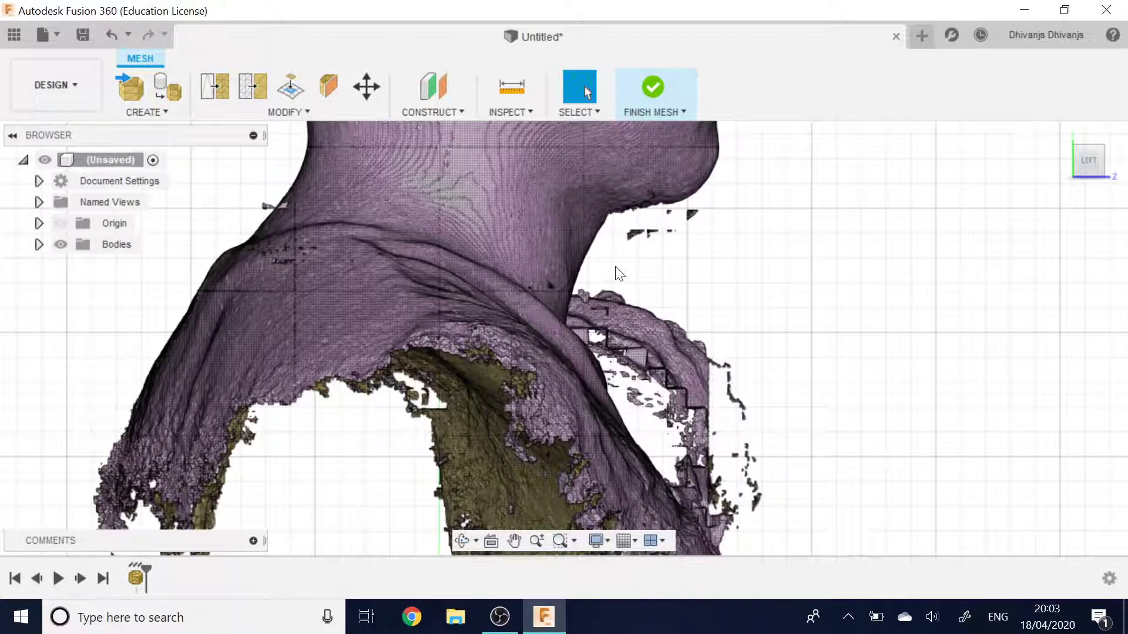
pyautogui.moveTo(611, 268); pyautogui.dragTo(602, 289)
pyautogui.moveTo(615, 333)
pyautogui.mouseDown()
pyautogui.moveTo(655, 431)
pyautogui.moveTo(722, 517)
pyautogui.moveTo(809, 482)
pyautogui.moveTo(806, 353)
pyautogui.mouseUp()
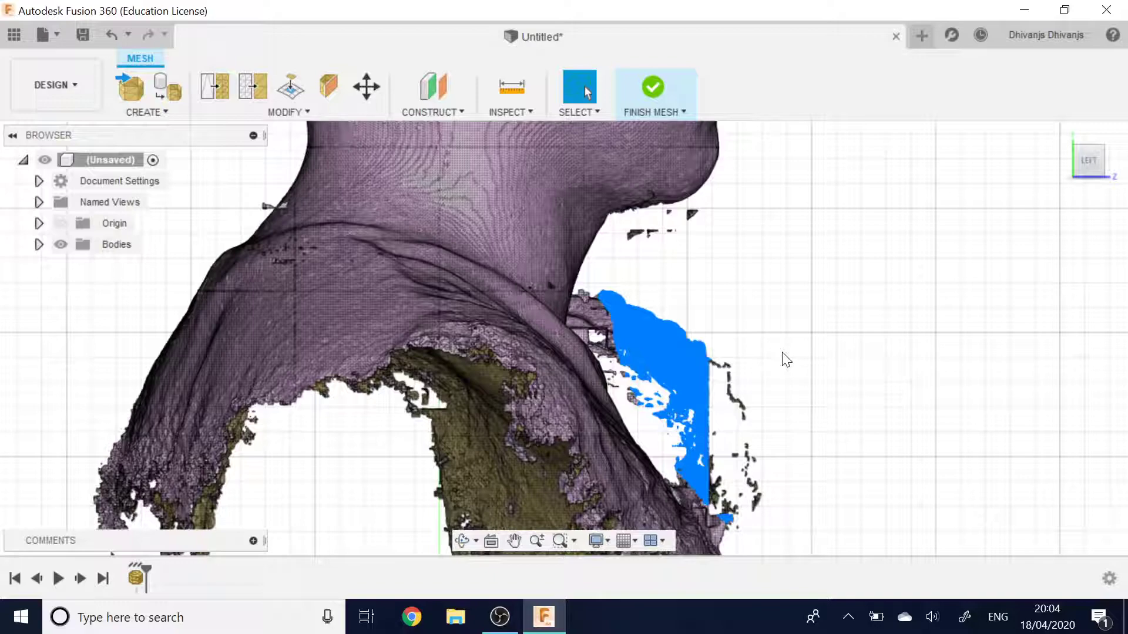
pyautogui.press('Delete')
pyautogui.scroll(-3, 806, 363)
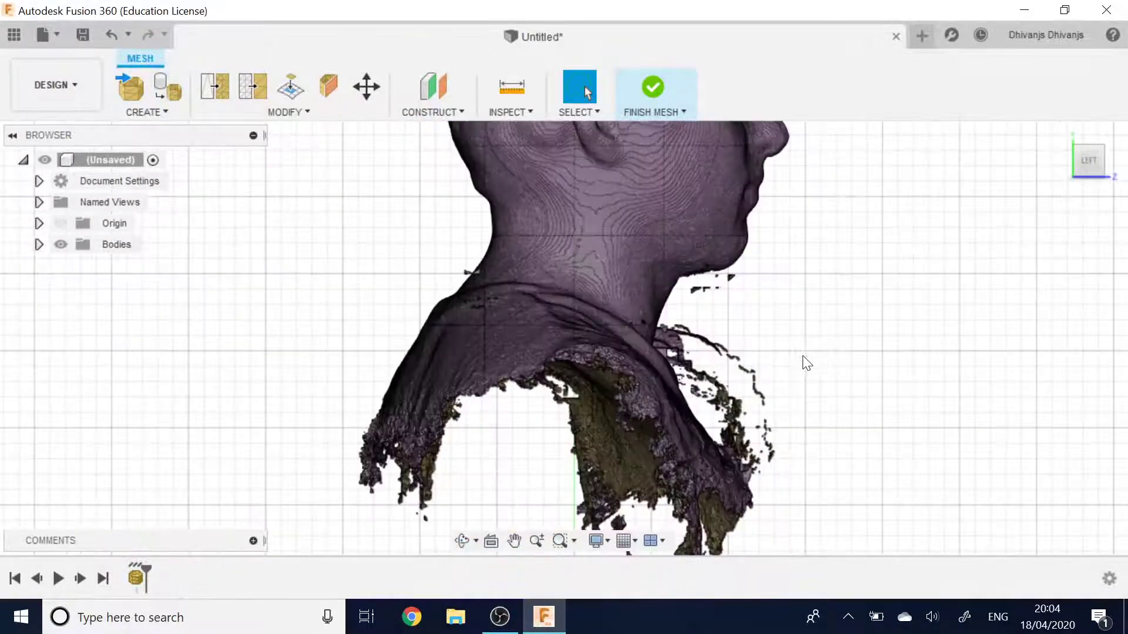
pyautogui.scroll(5, 693, 307)
pyautogui.scroll(-5, 688, 317)
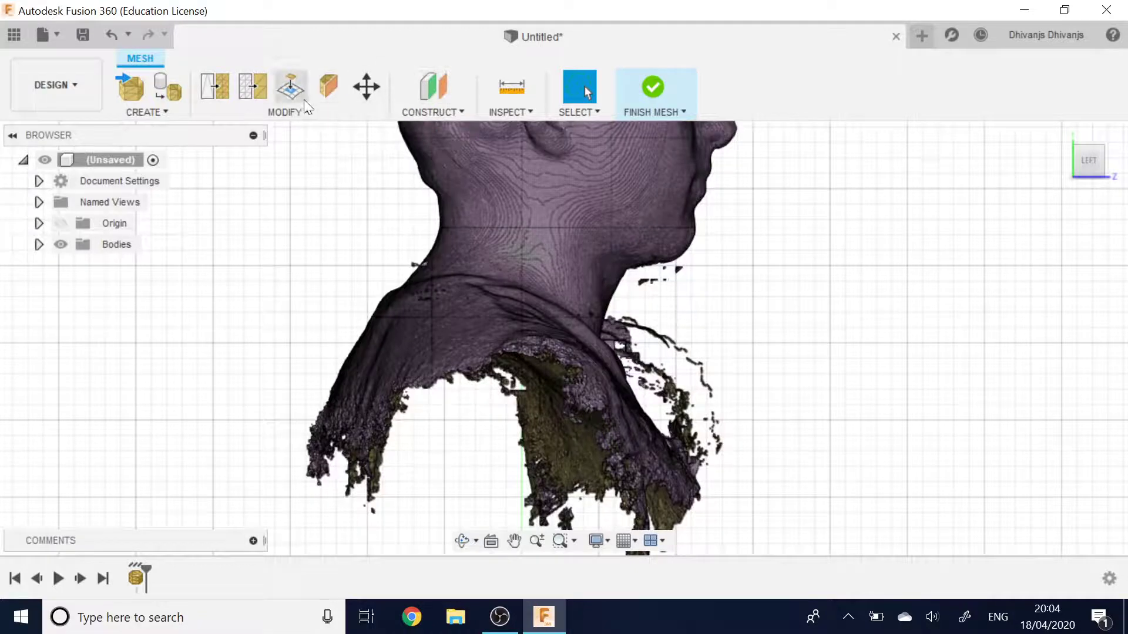
# Start Modify > Erase and Fill (Uniform, density 1.000) and orbit onto the head top.
pyautogui.click(281, 111)
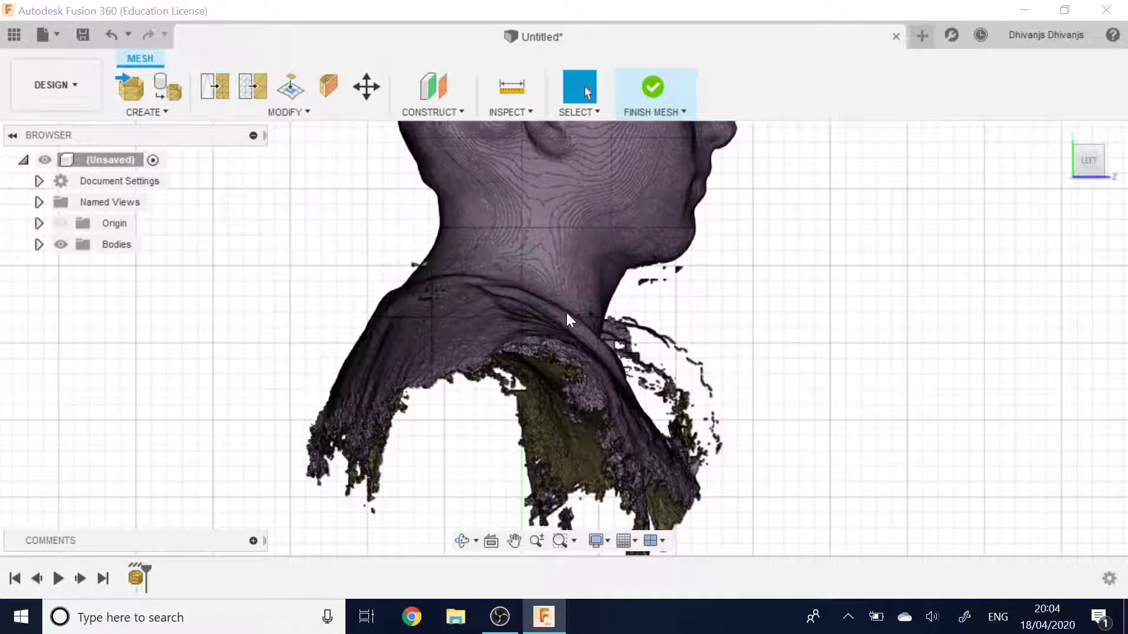
pyautogui.click(707, 328)
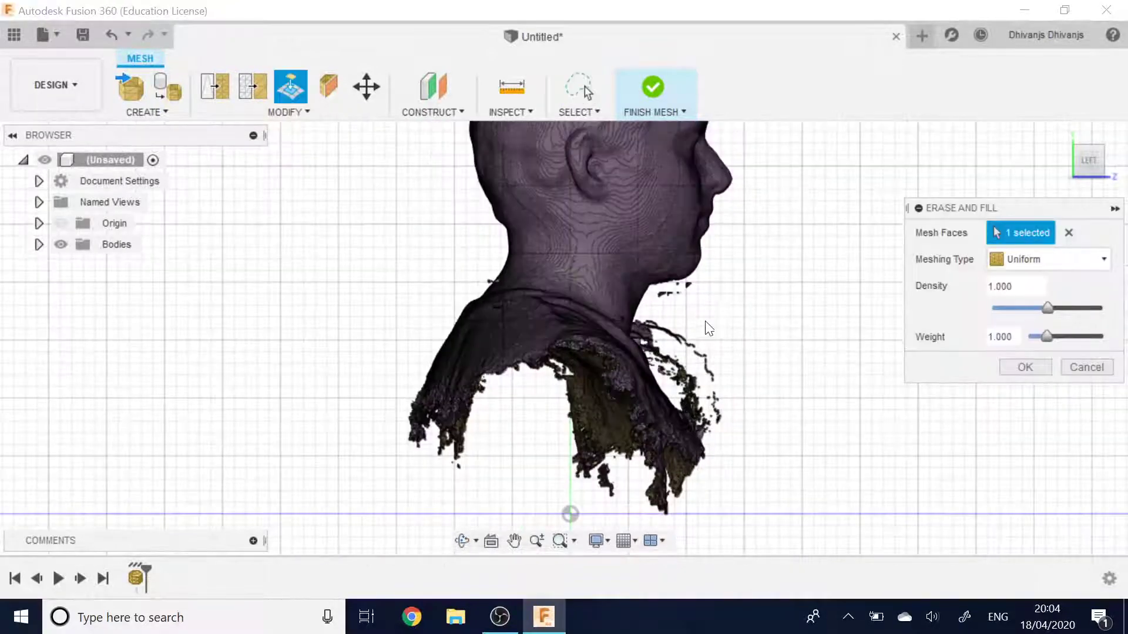
pyautogui.moveTo(707, 327)
pyautogui.keyDown('shift'); pyautogui.mouseDown(button='middle')
pyautogui.moveTo(768, 282)
pyautogui.moveTo(715, 352)
pyautogui.mouseUp(button='middle'); pyautogui.keyUp('shift')
pyautogui.scroll(5, 643, 253)
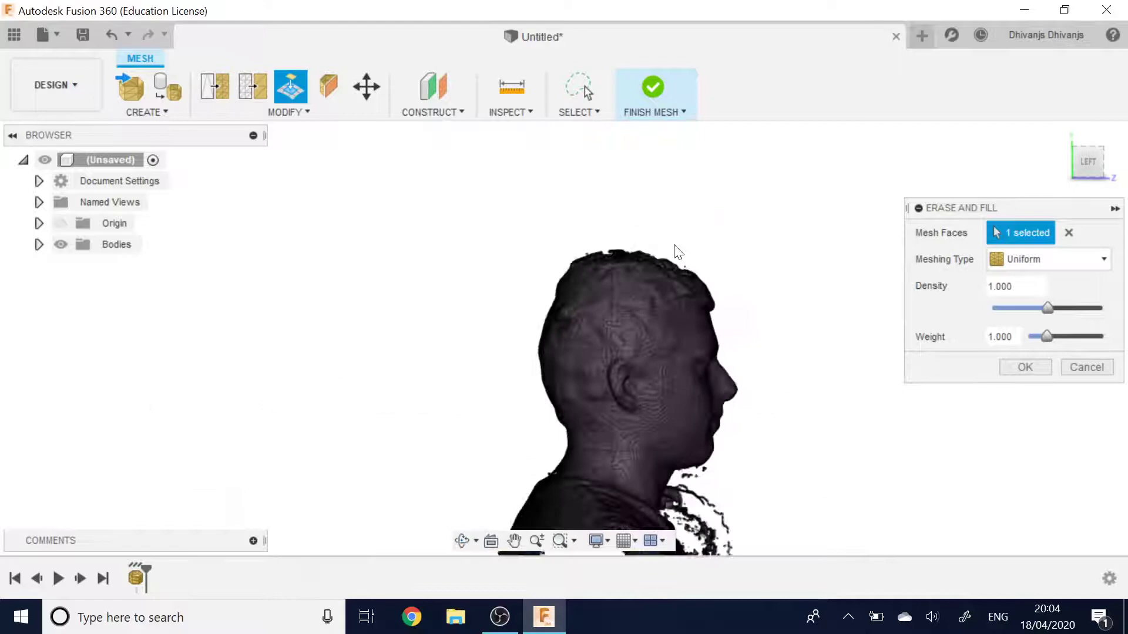
pyautogui.keyDown('shift'); pyautogui.moveTo(675, 249); pyautogui.dragTo(722, 241, button='middle'); pyautogui.keyUp('shift')
pyautogui.scroll(5, 632, 267)
pyautogui.scroll(-3, 576, 393)
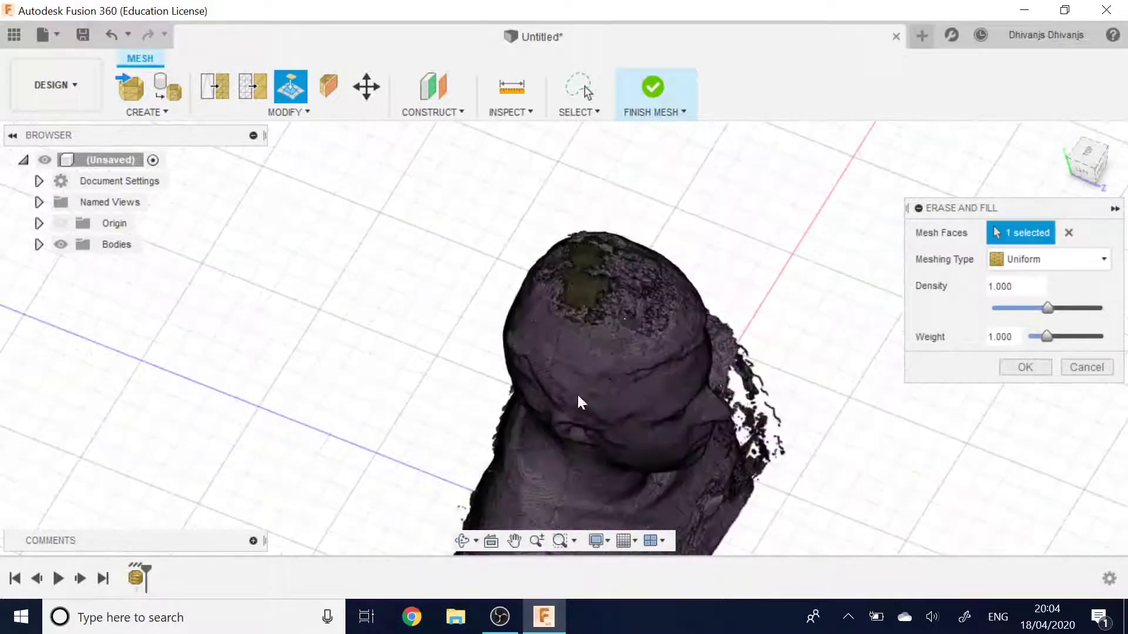
pyautogui.scroll(5, 633, 298)
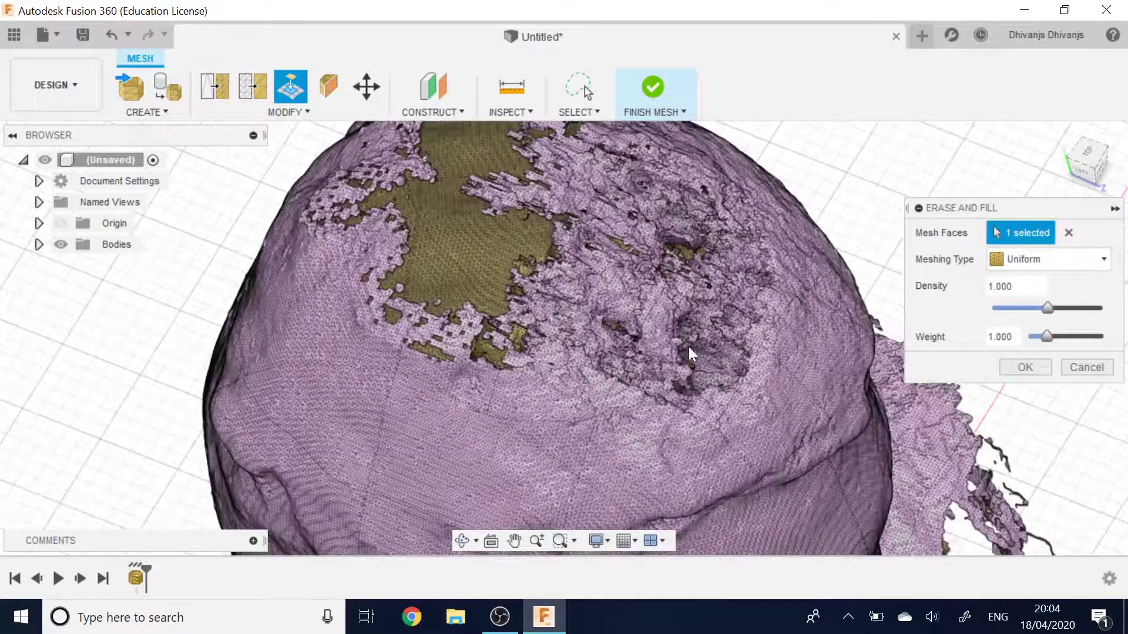
# Cancel Erase and Fill, paint-select a round head-top patch and delete it.
pyautogui.click(1086, 367)
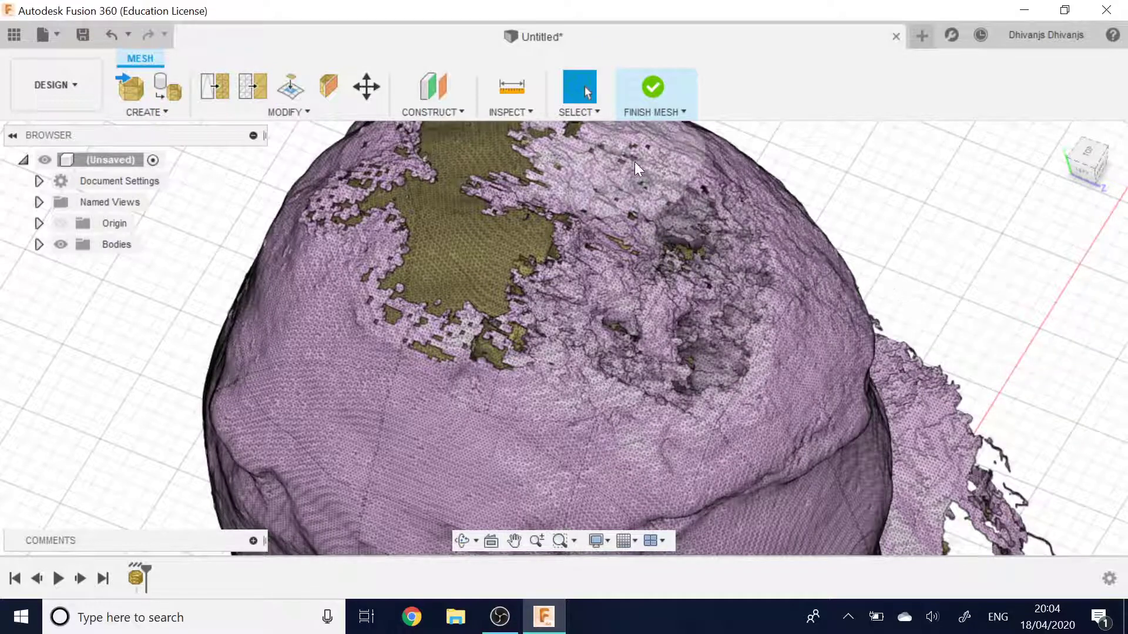
pyautogui.click(581, 113)
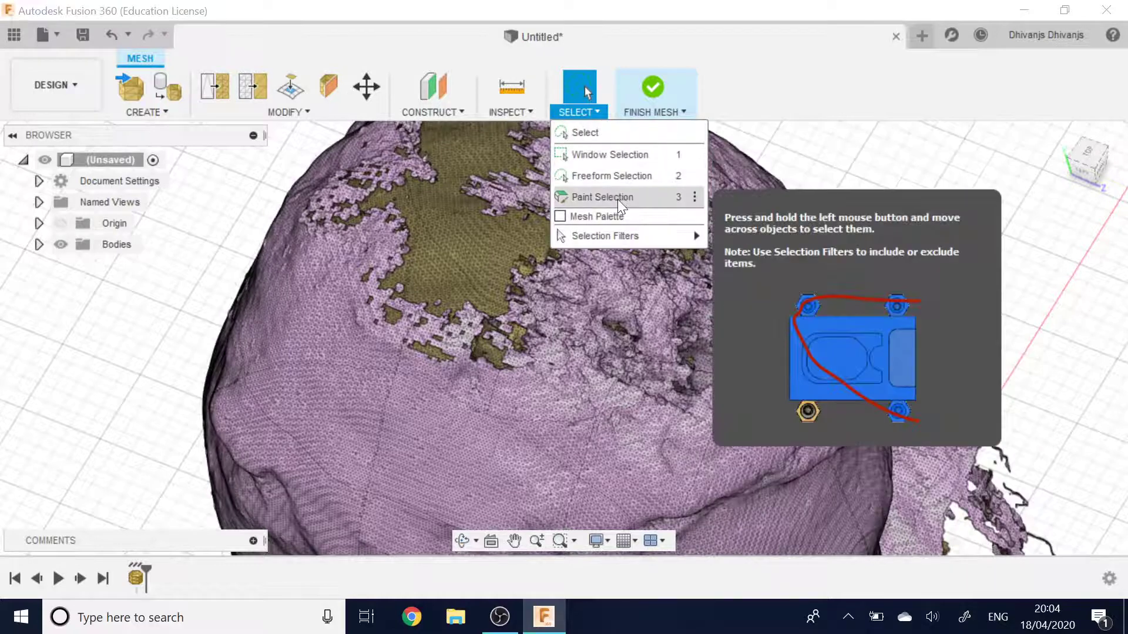
pyautogui.click(618, 199)
pyautogui.click(701, 346)
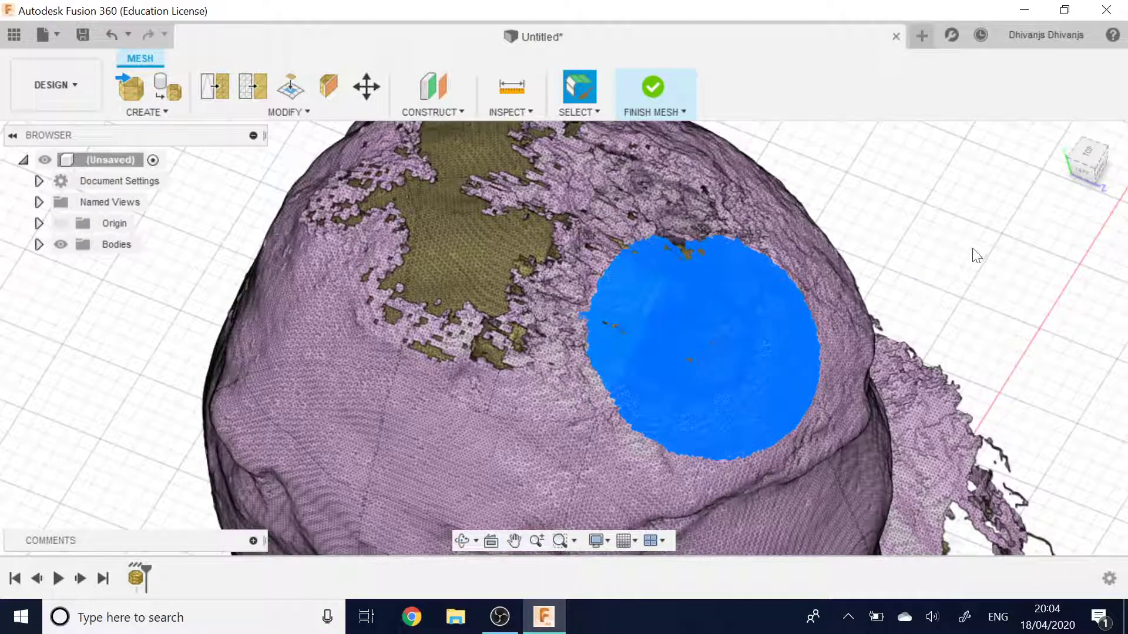
pyautogui.press('Delete')
# Orbit and zoom to a top-down view of the head to inspect the result.
pyautogui.scroll(5, 707, 314)
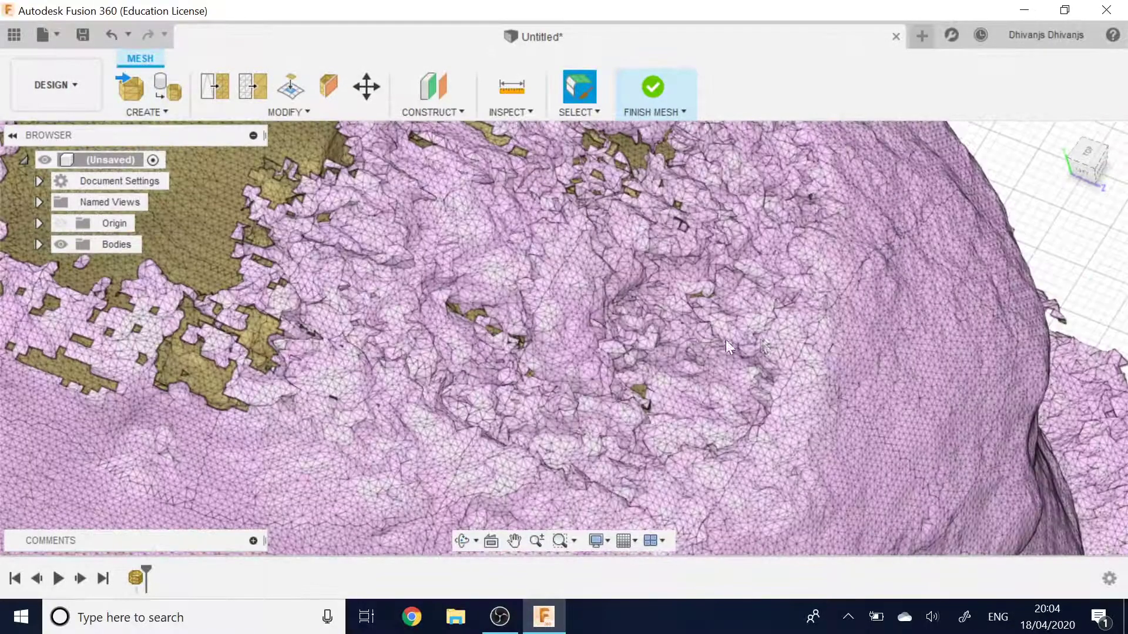
pyautogui.keyDown('shift'); pyautogui.moveTo(725, 340); pyautogui.dragTo(747, 355, button='middle'); pyautogui.keyUp('shift')
pyautogui.scroll(-10, 722, 347)
pyautogui.press('Escape')
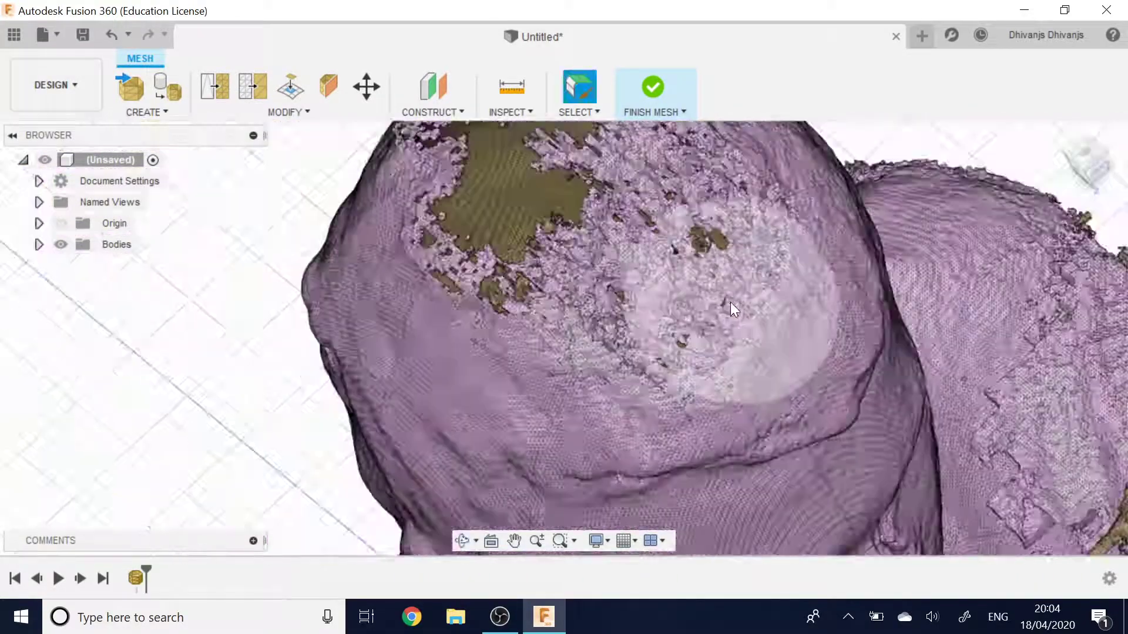
pyautogui.scroll(5, 557, 224)
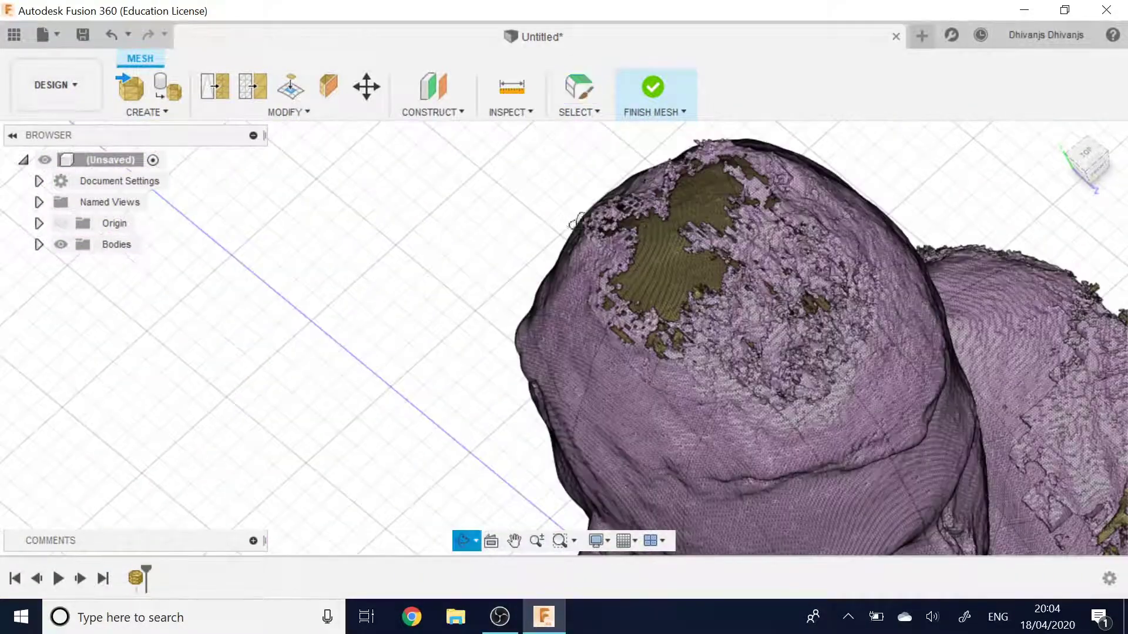
pyautogui.keyDown('shift'); pyautogui.moveTo(557, 224); pyautogui.dragTo(622, 285, button='middle'); pyautogui.keyUp('shift')
pyautogui.scroll(5, 622, 284)
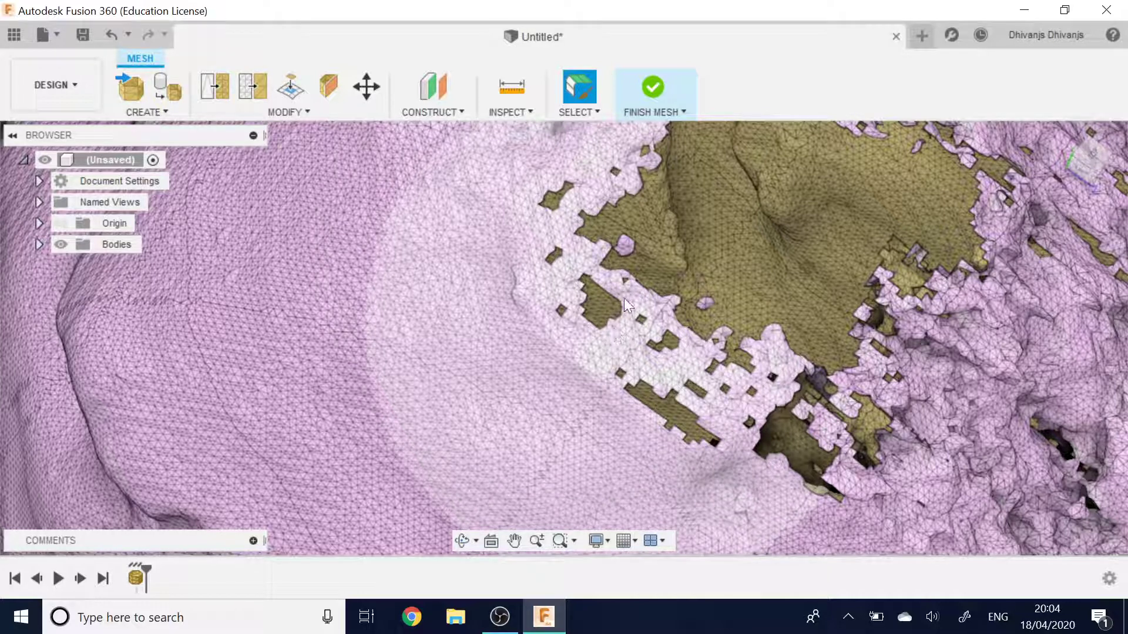
# Select a large round head-top area and apply Erase and Fill to it.
pyautogui.click(599, 288)
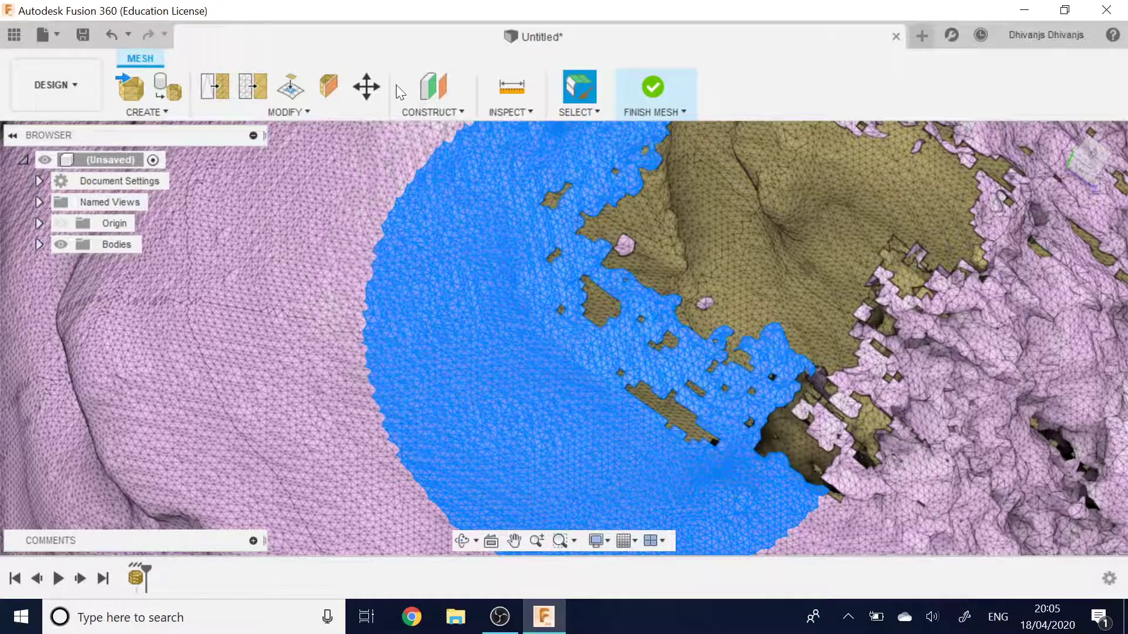
pyautogui.click(292, 89)
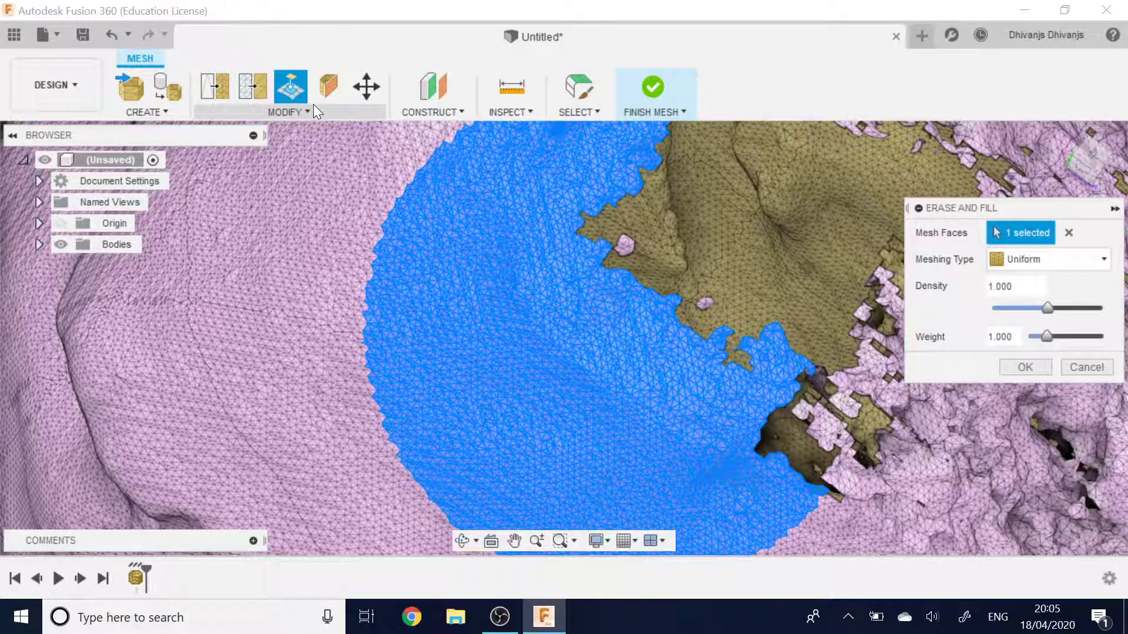
pyautogui.scroll(-5, 668, 324)
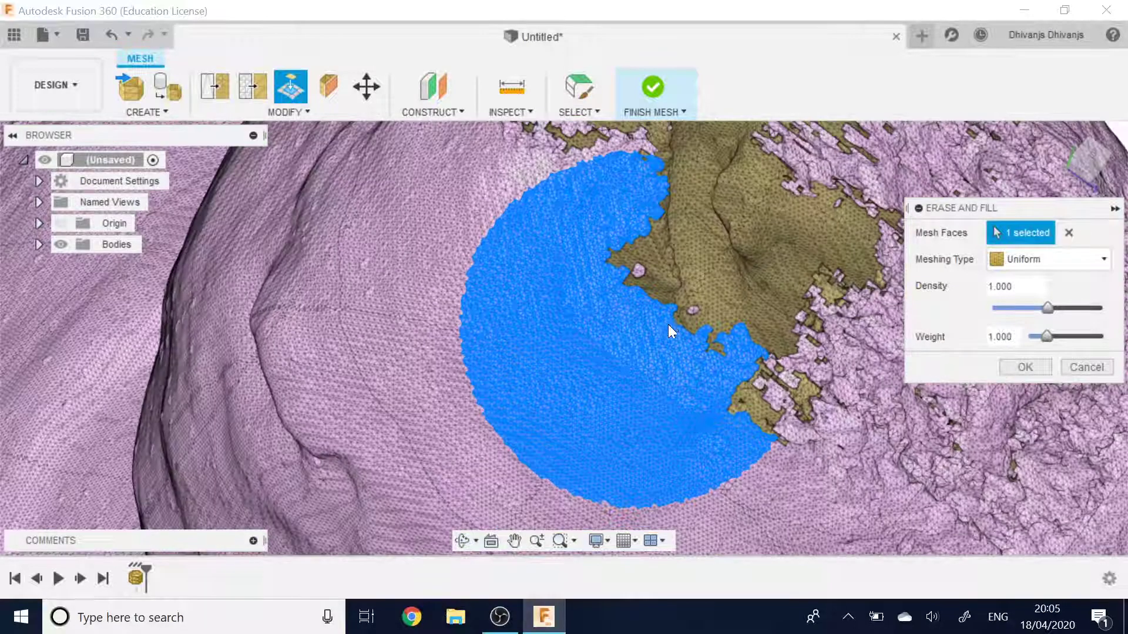
pyautogui.keyDown('shift'); pyautogui.moveTo(668, 324); pyautogui.dragTo(603, 200, button='middle'); pyautogui.keyUp('shift')
pyautogui.scroll(5, 603, 201)
pyautogui.click(1011, 367)
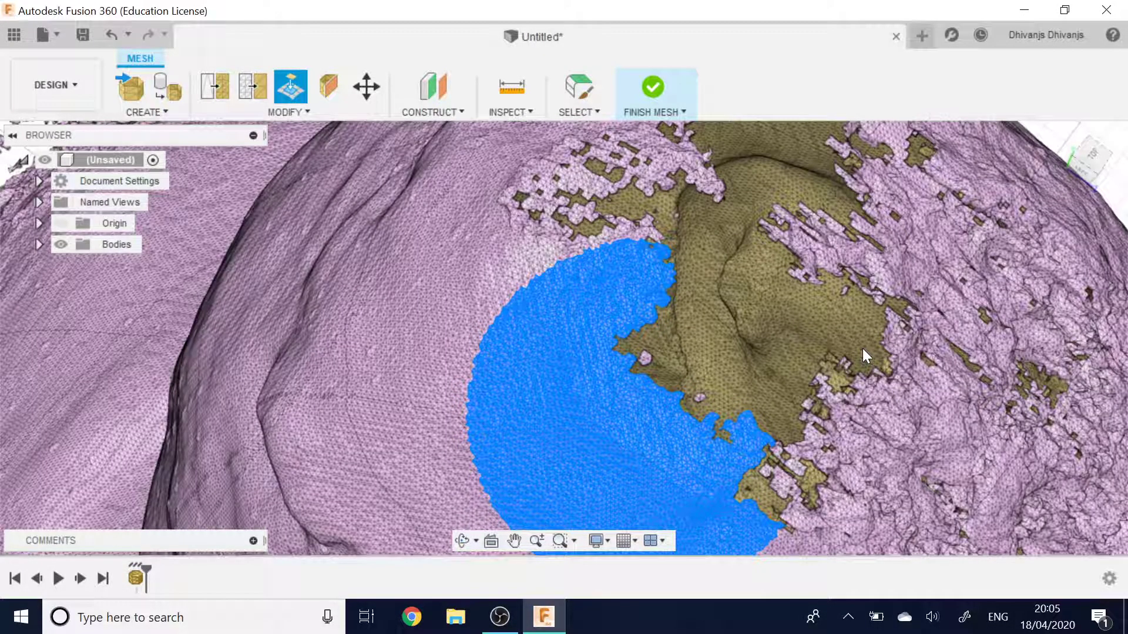
# Reselect the patchy head-top region and start Erase and Fill on it.
pyautogui.scroll(-5, 862, 355)
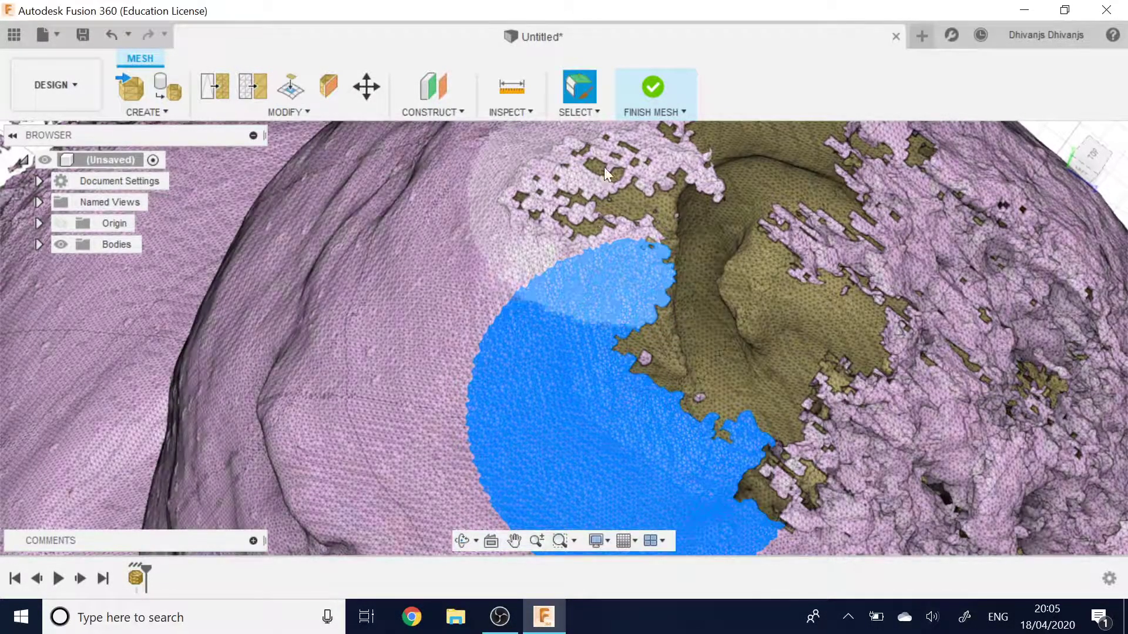
pyautogui.scroll(8, 539, 257)
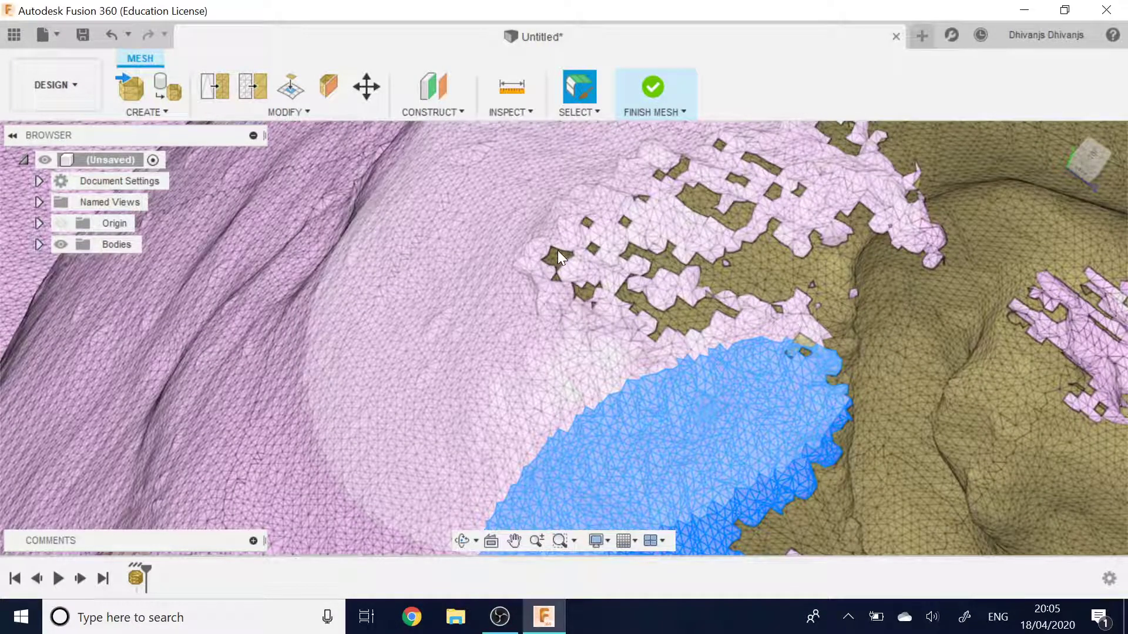
pyautogui.click(558, 250)
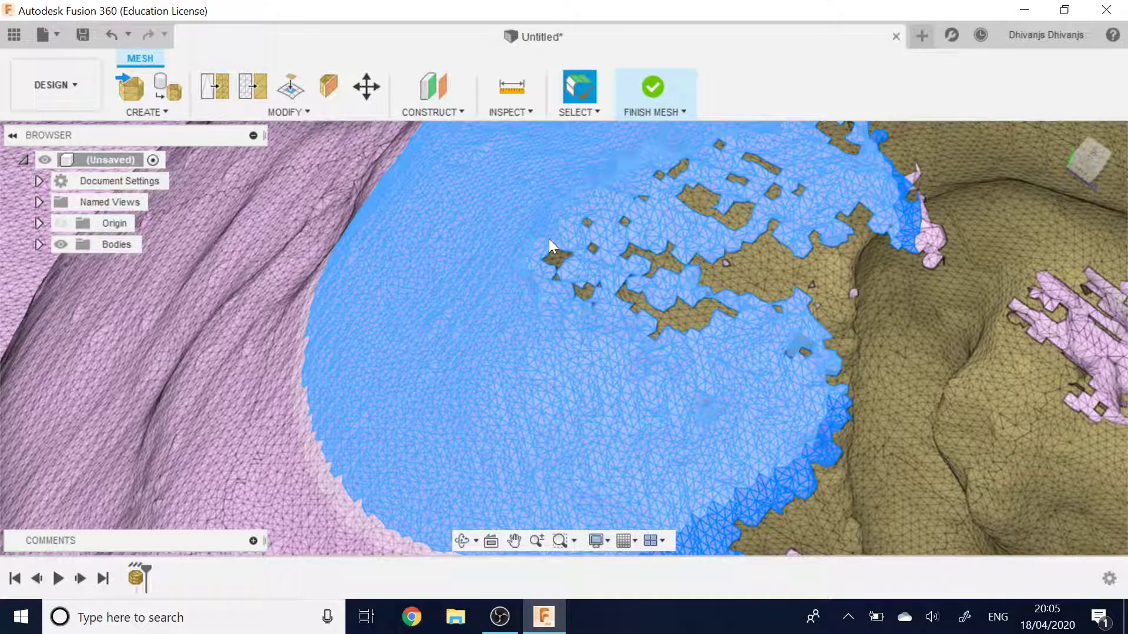
pyautogui.press('Escape')
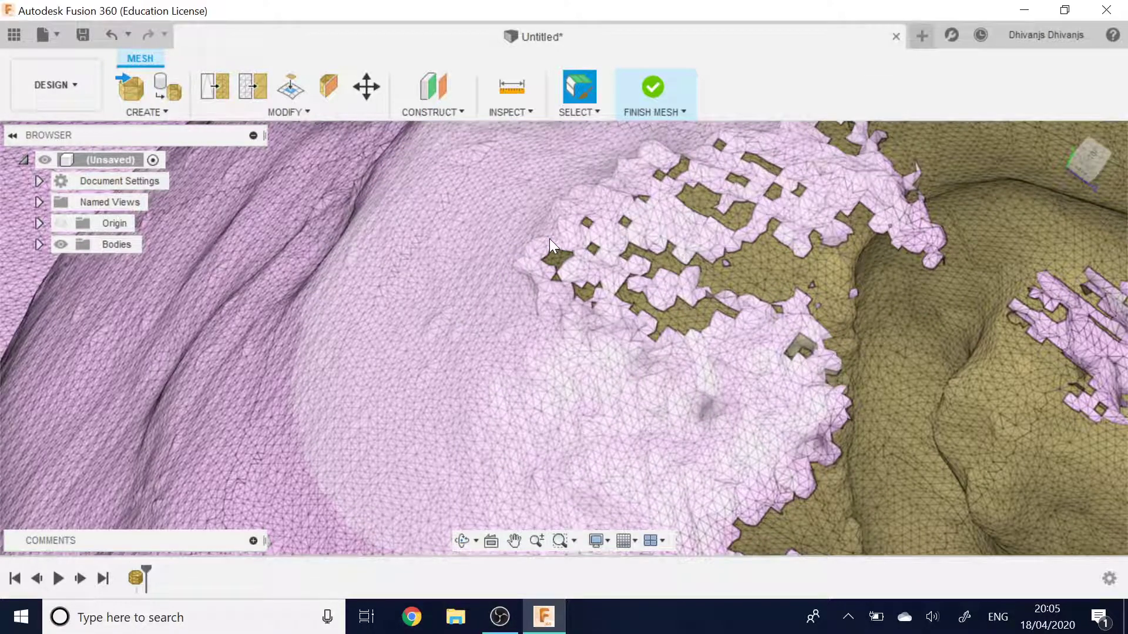
pyautogui.click(549, 238)
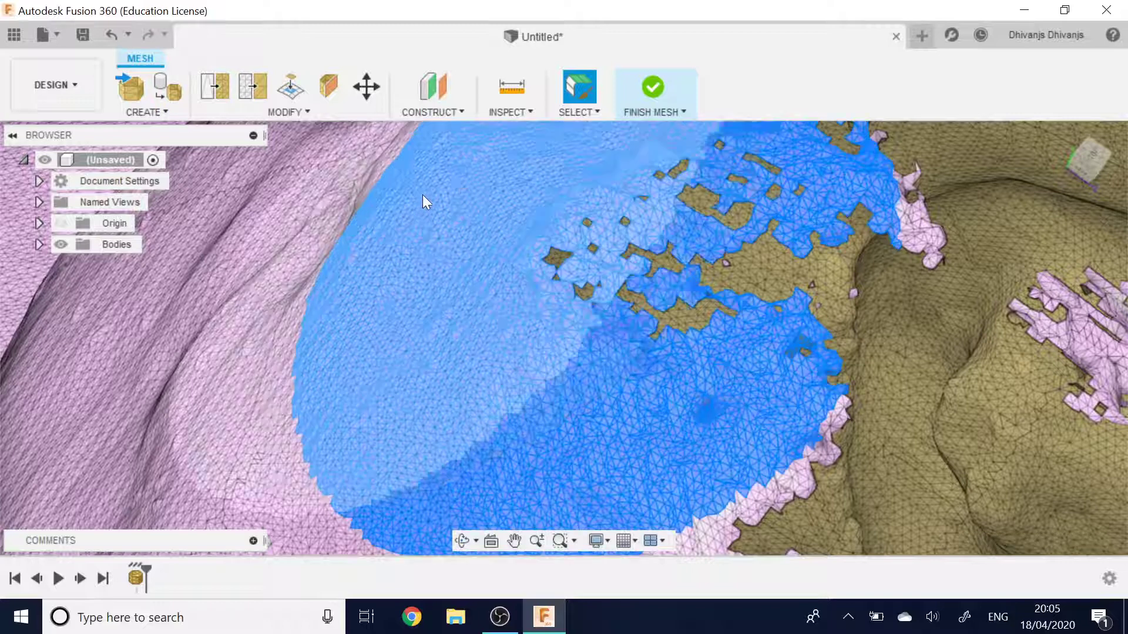
pyautogui.click(292, 85)
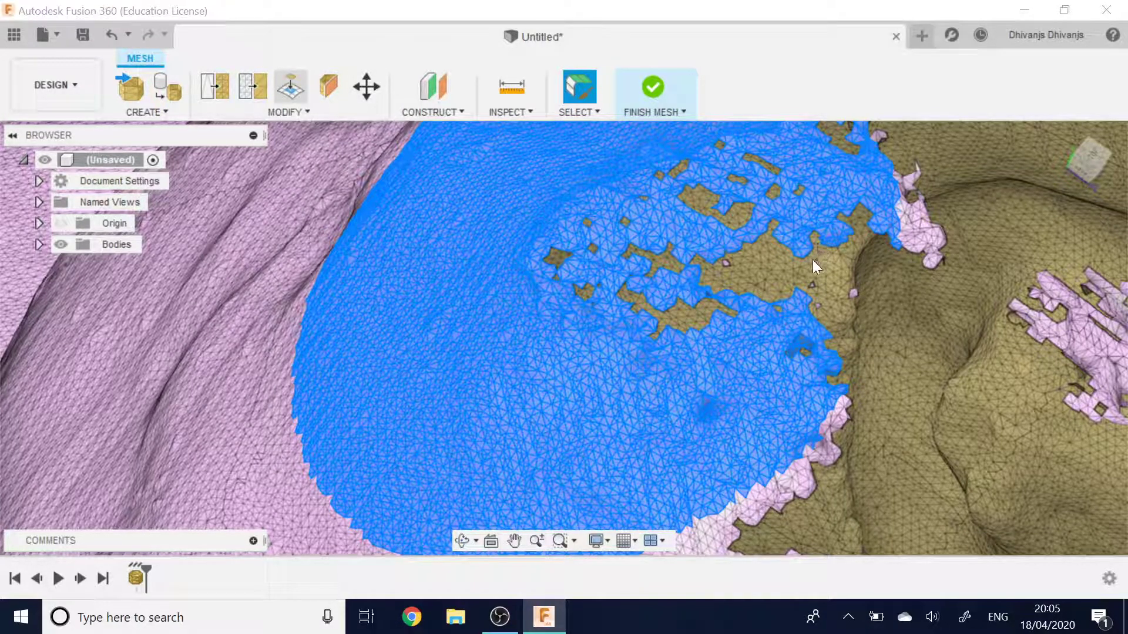
# Apply Erase and Fill to replace the patchy head-top area with a smooth patch.
pyautogui.keyDown('shift'); pyautogui.moveTo(622, 291); pyautogui.dragTo(569, 325, button='middle'); pyautogui.keyUp('shift')
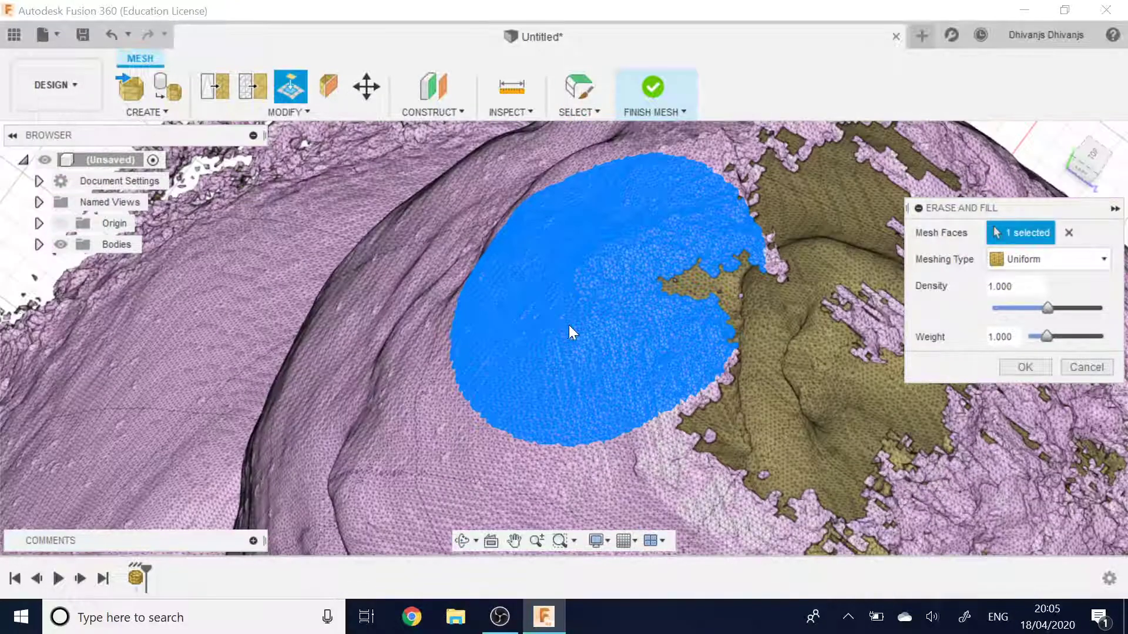
pyautogui.scroll(-3, 568, 326)
pyautogui.click(1025, 365)
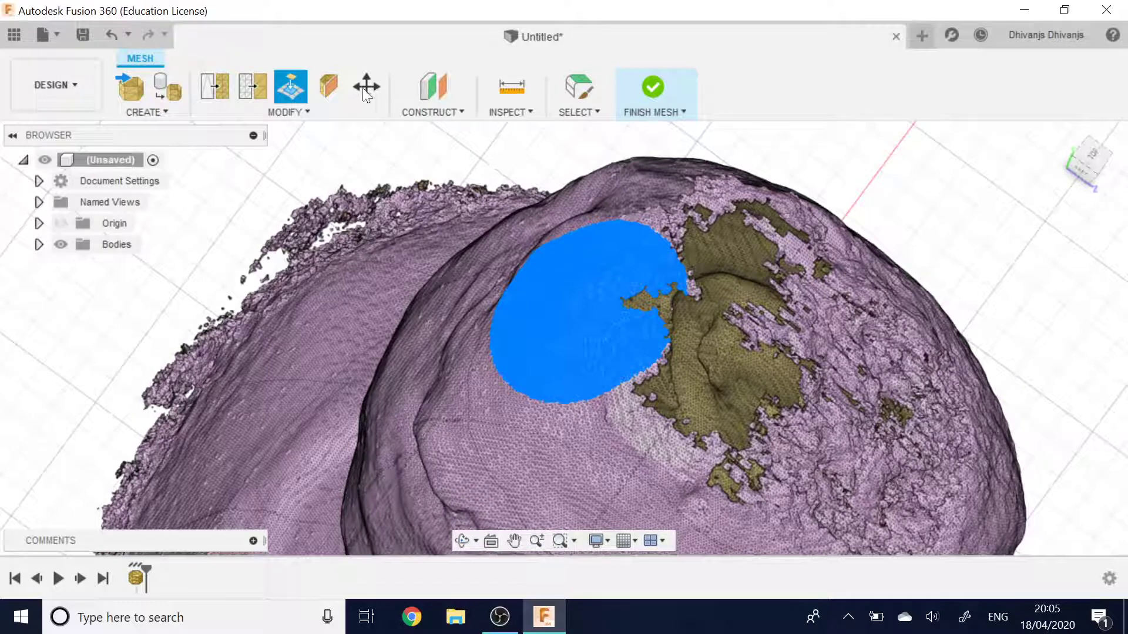
# Orbit and zoom around the top of the head to inspect the filled patch.
pyautogui.click(305, 112)
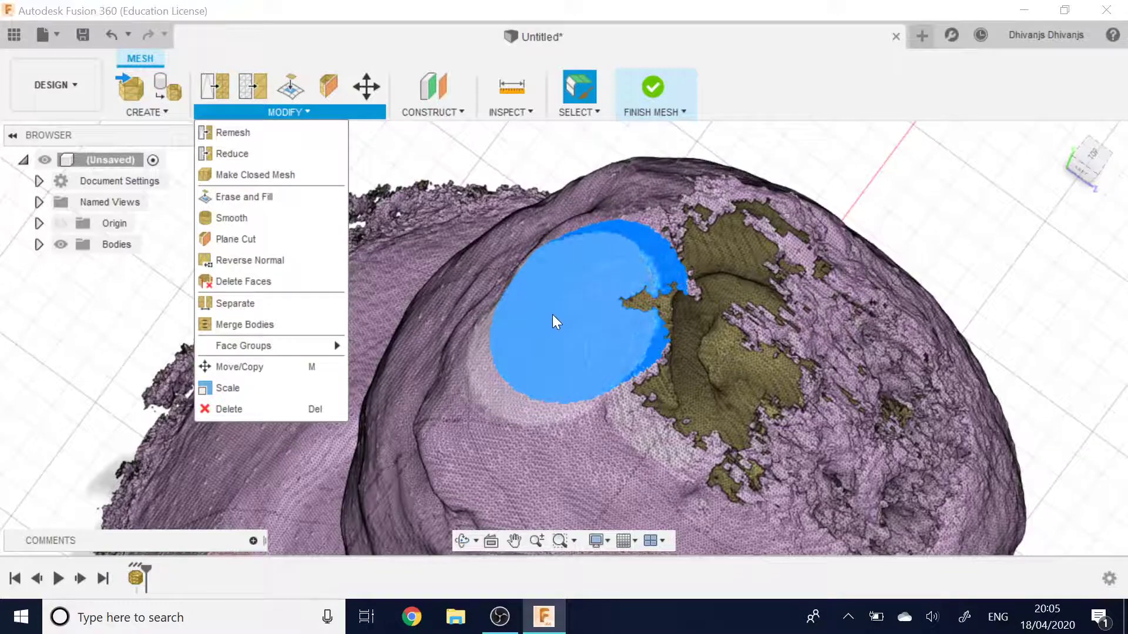
pyautogui.keyDown('shift'); pyautogui.moveTo(552, 315); pyautogui.dragTo(768, 303, button='middle'); pyautogui.keyUp('shift')
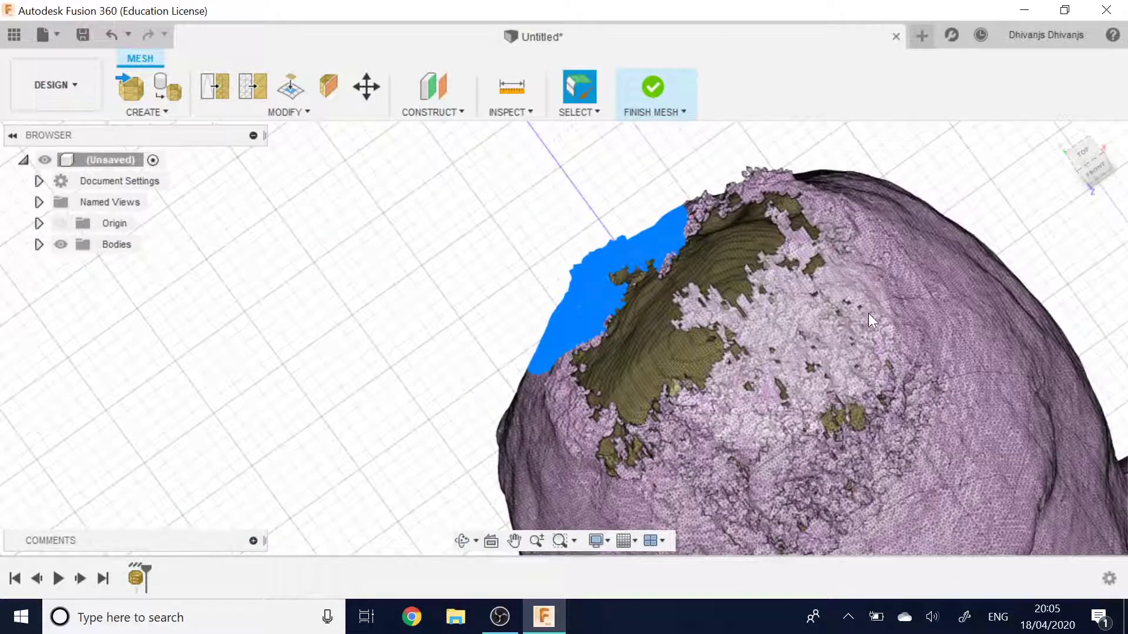
pyautogui.keyDown('shift'); pyautogui.moveTo(868, 313); pyautogui.dragTo(664, 367, button='middle'); pyautogui.keyUp('shift')
pyautogui.scroll(3, 675, 375)
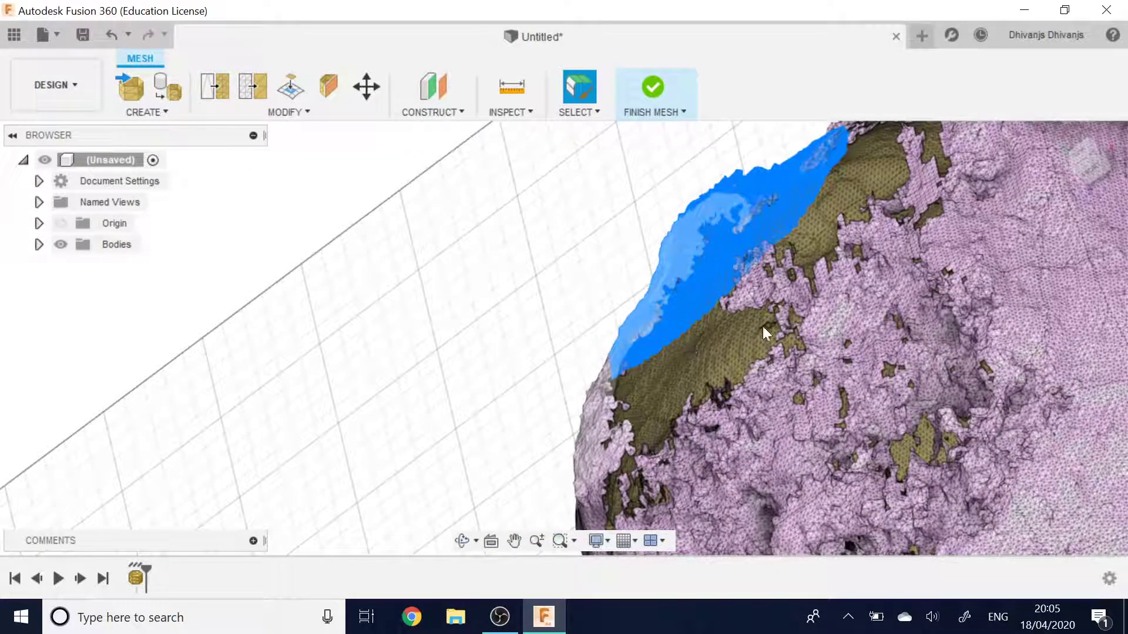
pyautogui.keyDown('shift'); pyautogui.moveTo(831, 316); pyautogui.dragTo(903, 381, button='middle'); pyautogui.keyUp('shift')
pyautogui.scroll(-8, 935, 393)
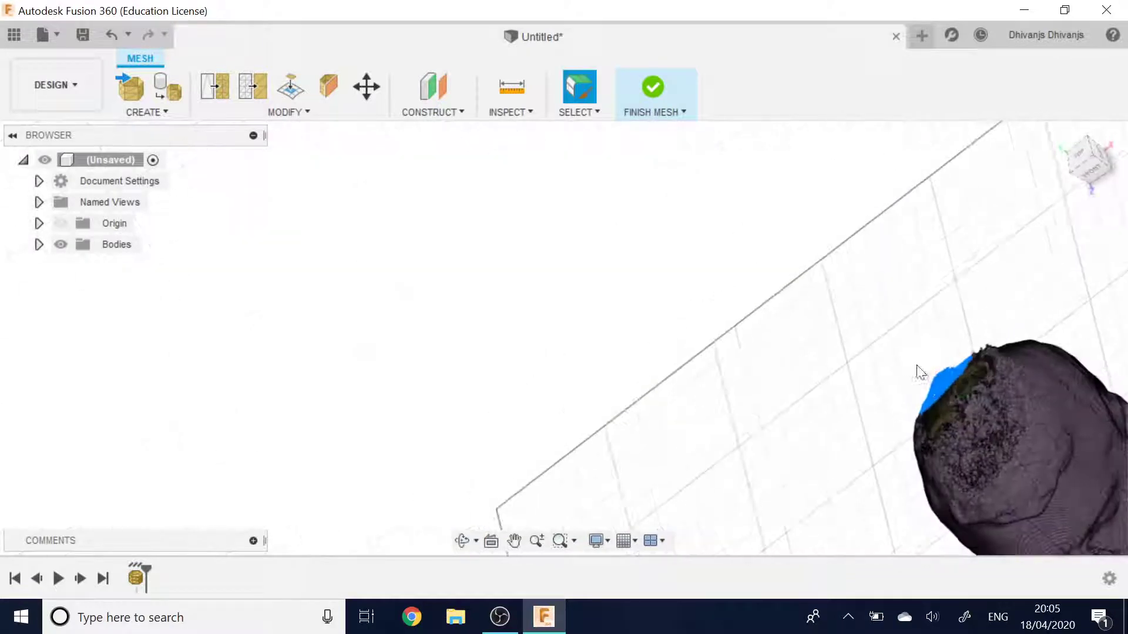
pyautogui.scroll(5, 893, 397)
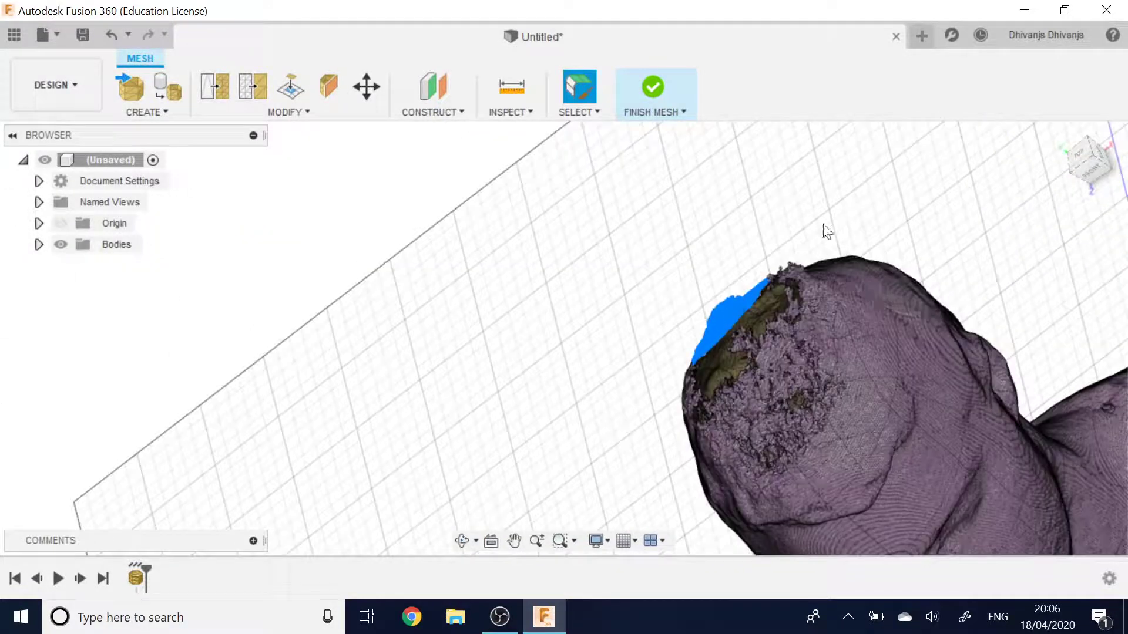
# Rebuild the head mesh body as a closed mesh with Make Closed Mesh (Standard, density 128).
pyautogui.click(333, 111)
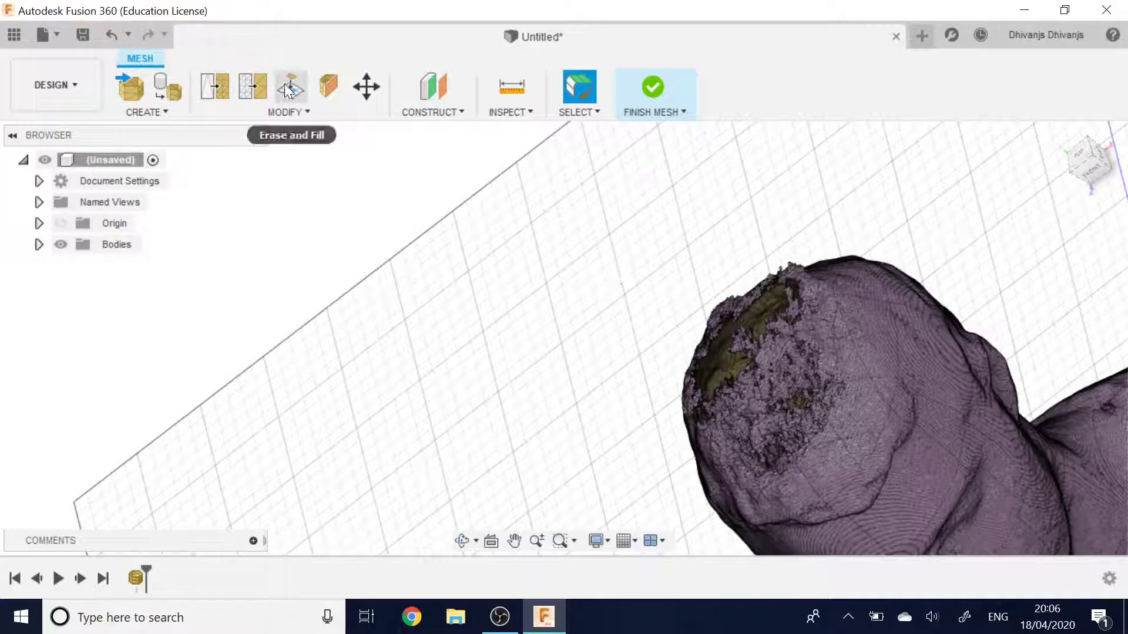
pyautogui.click(303, 106)
pyautogui.click(310, 172)
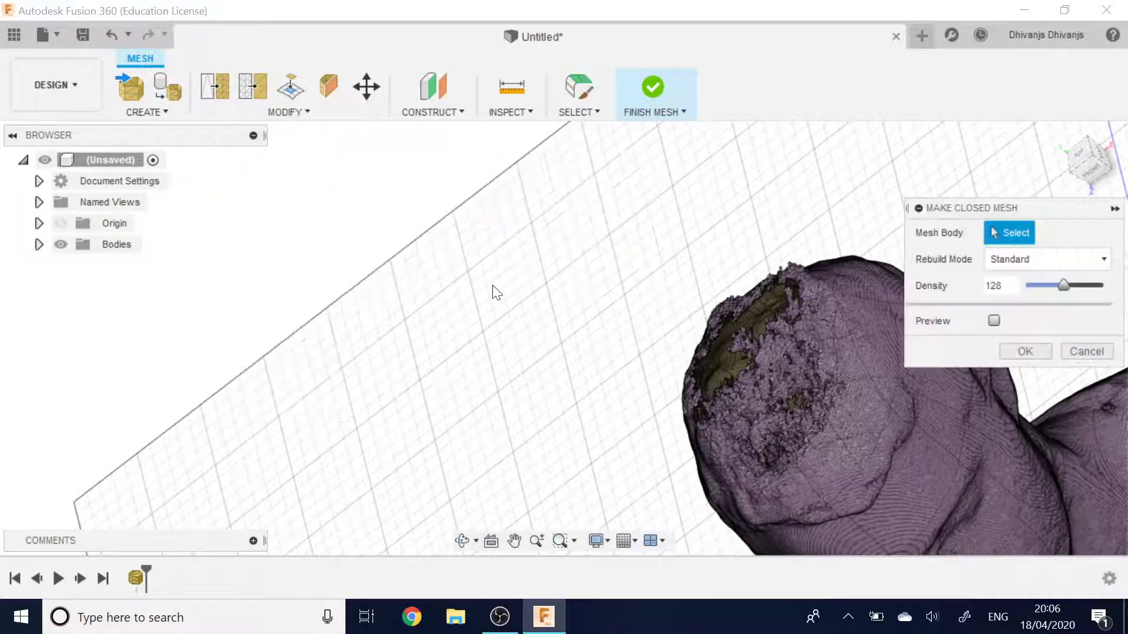
pyautogui.click(827, 370)
pyautogui.keyDown('shift'); pyautogui.moveTo(826, 368); pyautogui.dragTo(936, 367, button='middle'); pyautogui.keyUp('shift')
pyautogui.click(1022, 352)
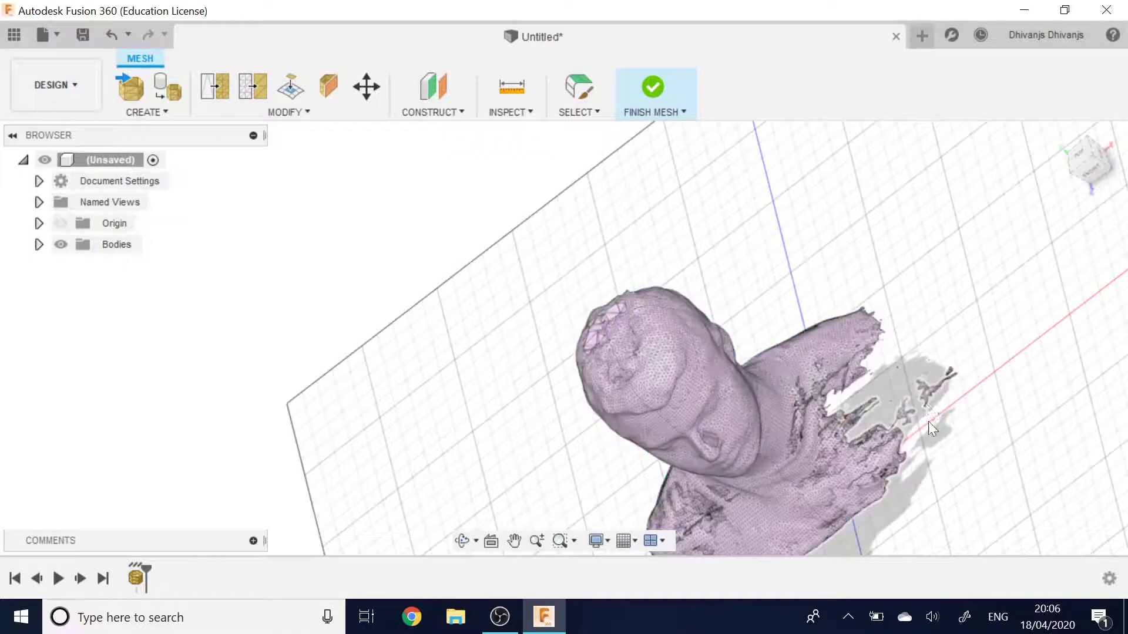
pyautogui.moveTo(1007, 448)
pyautogui.keyDown('shift'); pyautogui.mouseDown(button='middle')
pyautogui.moveTo(976, 437)
pyautogui.moveTo(1054, 477)
pyautogui.moveTo(932, 383)
pyautogui.moveTo(818, 326)
pyautogui.mouseUp(button='middle'); pyautogui.keyUp('shift')
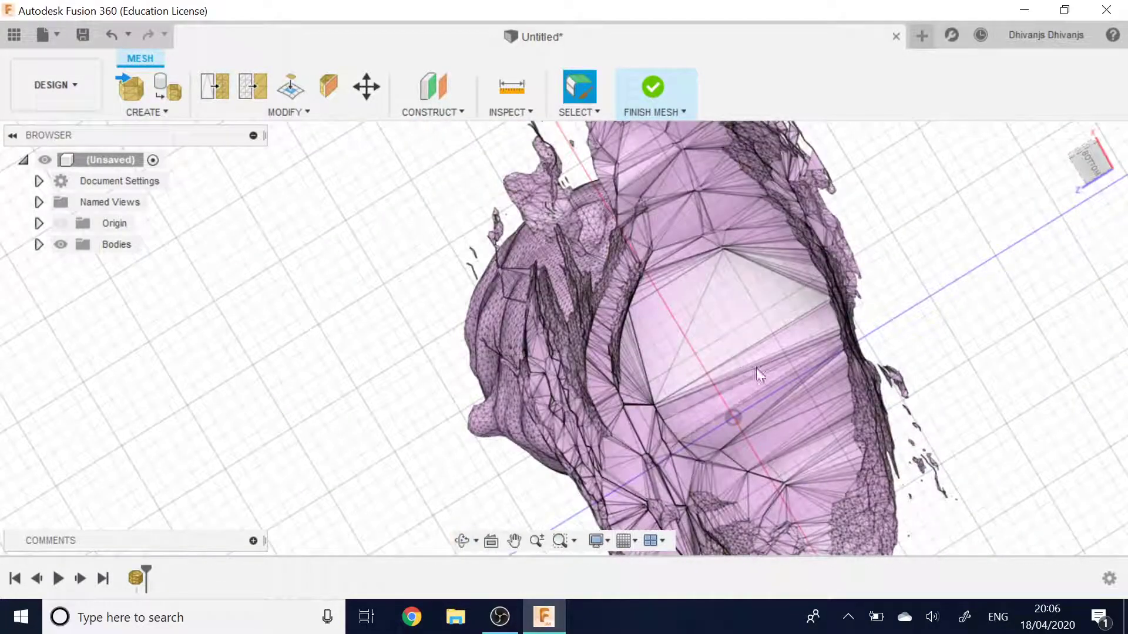
pyautogui.click(269, 111)
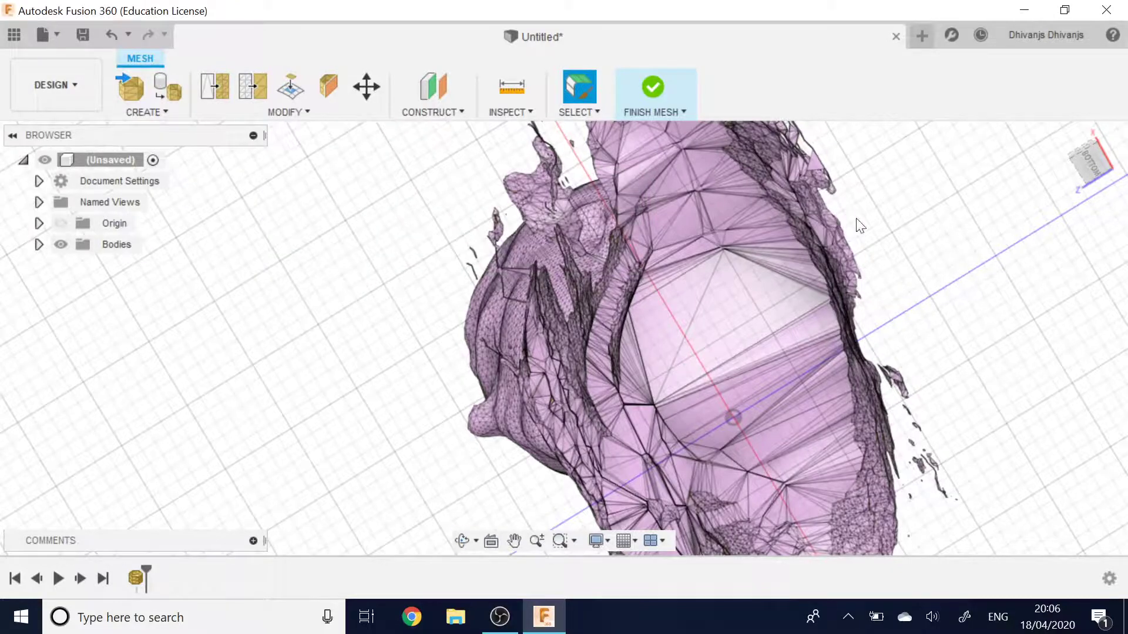
pyautogui.keyDown('shift'); pyautogui.moveTo(861, 225); pyautogui.dragTo(803, 299, button='middle'); pyautogui.keyUp('shift')
pyautogui.scroll(5, 763, 309)
pyautogui.scroll(-5, 734, 265)
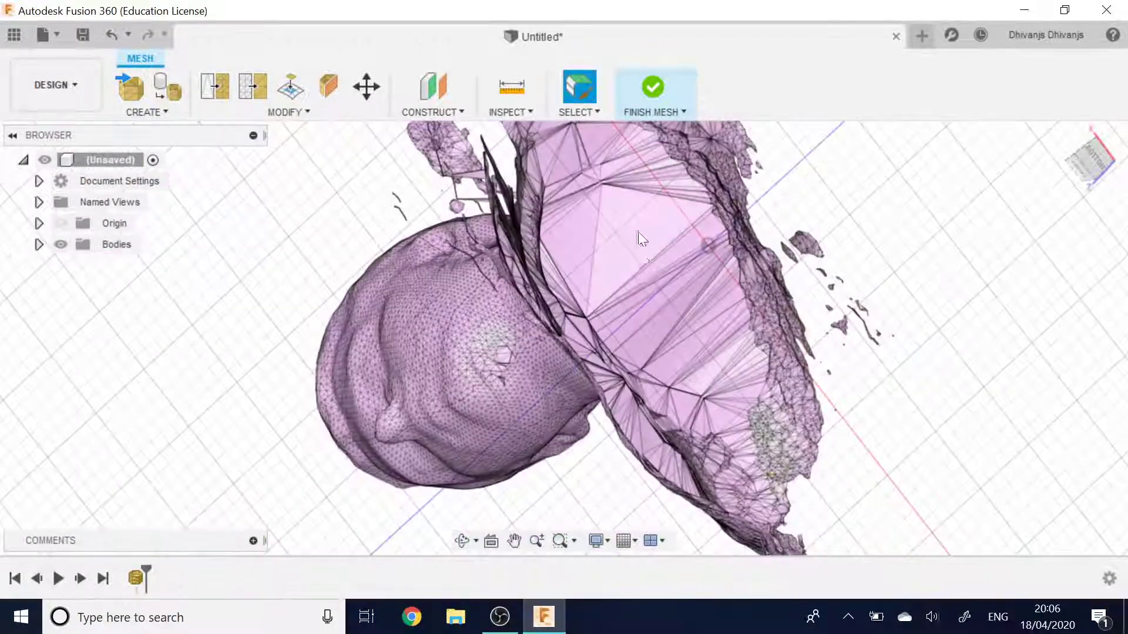
pyautogui.keyDown('shift'); pyautogui.moveTo(643, 214); pyautogui.dragTo(826, 396, button='middle'); pyautogui.keyUp('shift')
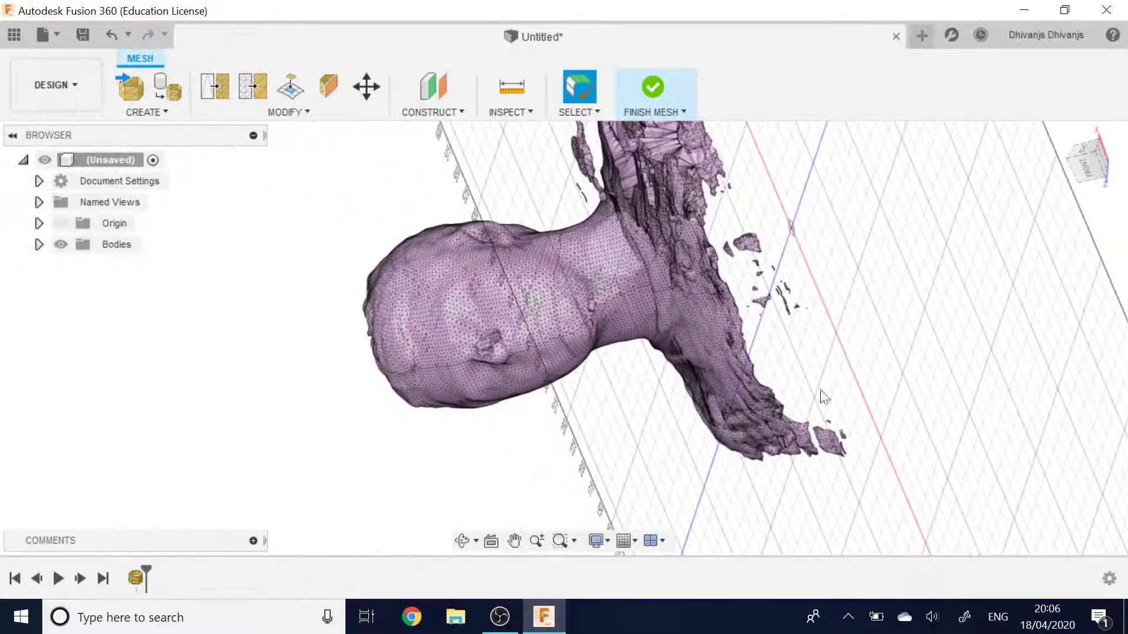
pyautogui.keyDown('shift'); pyautogui.moveTo(827, 289); pyautogui.dragTo(536, 194, button='middle'); pyautogui.keyUp('shift')
pyautogui.scroll(5, 505, 211)
pyautogui.keyDown('shift'); pyautogui.moveTo(474, 226); pyautogui.dragTo(460, 273, button='middle'); pyautogui.keyUp('shift')
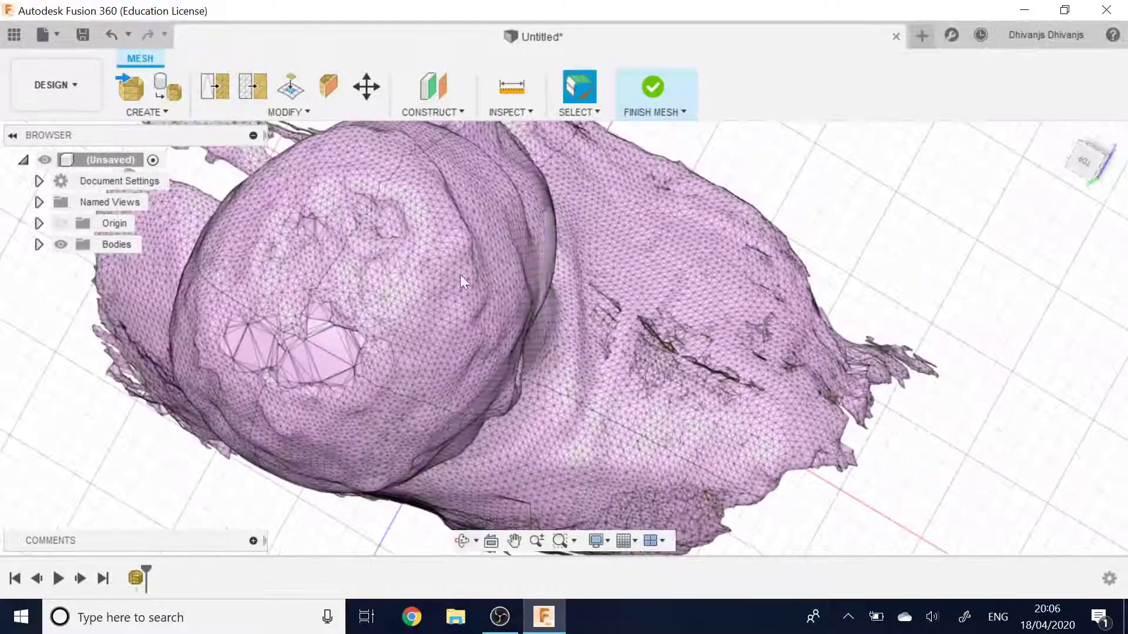
pyautogui.scroll(-5, 335, 317)
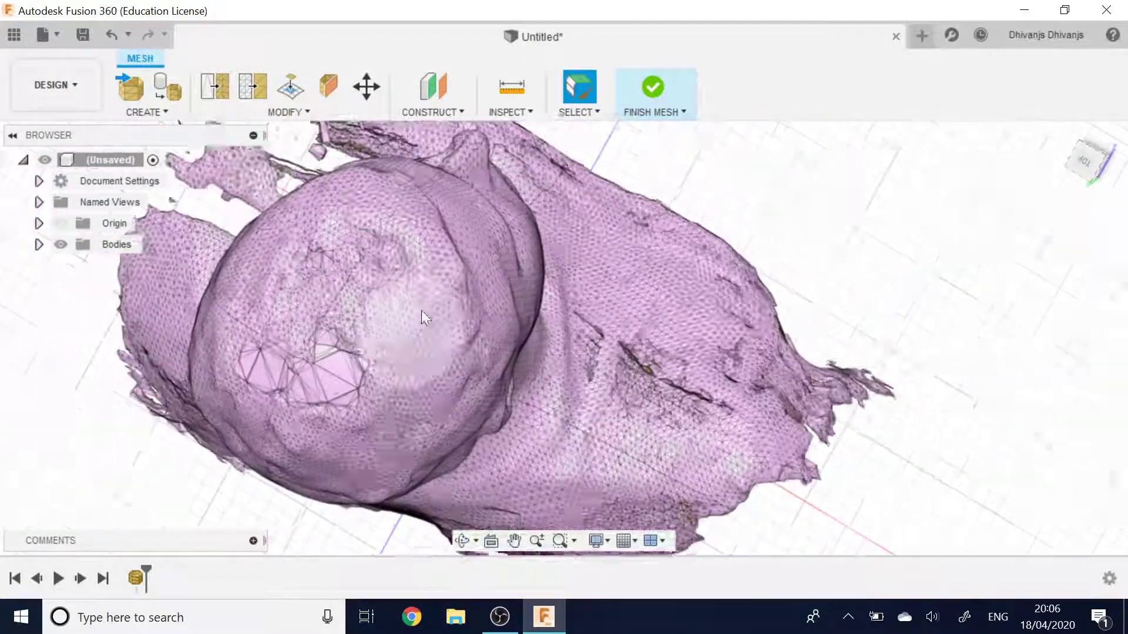
pyautogui.keyDown('shift'); pyautogui.moveTo(421, 310); pyautogui.dragTo(397, 273, button='middle'); pyautogui.keyUp('shift')
pyautogui.scroll(3, 379, 294)
pyautogui.scroll(3, 400, 233)
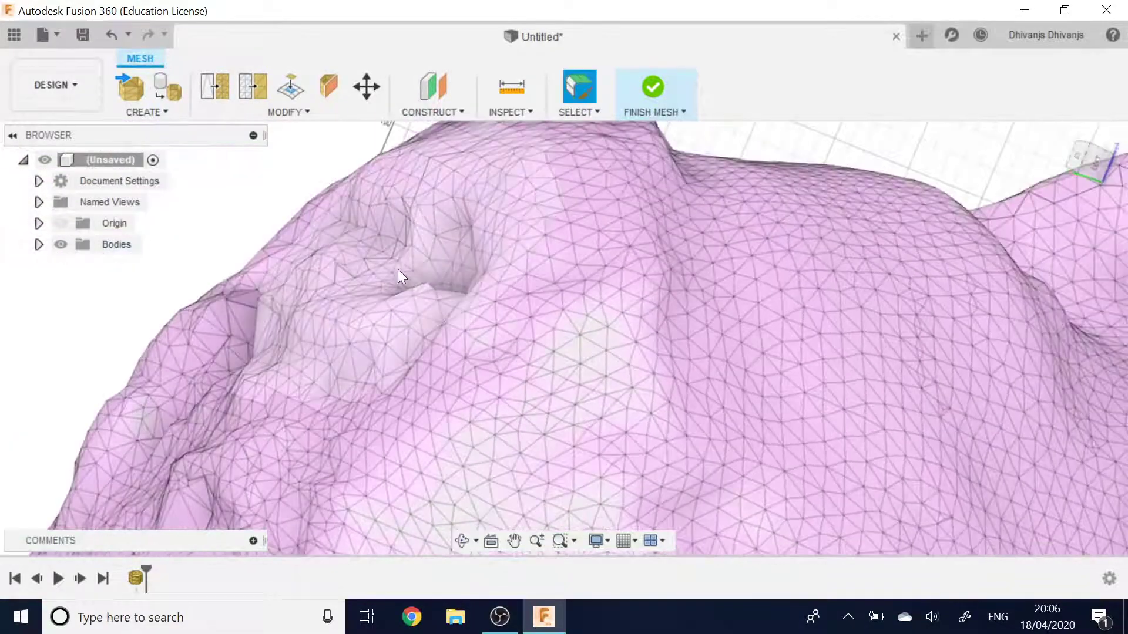
# Smooth the selected crown faces with the Smooth tool at the maximum smoothing of 64.
pyautogui.click(288, 109)
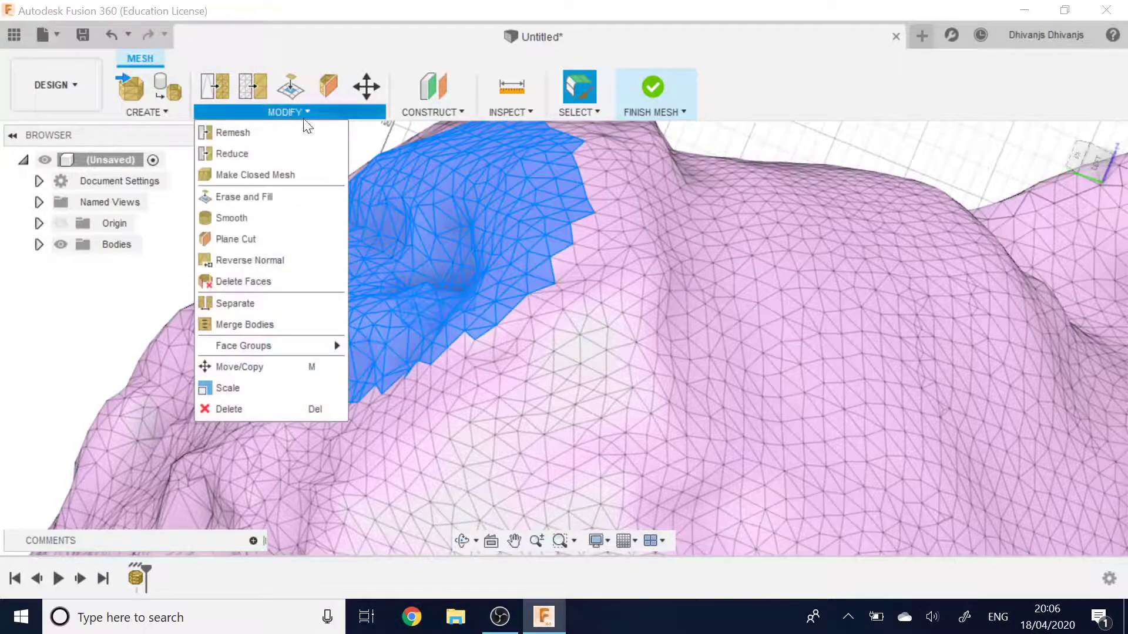
pyautogui.click(273, 215)
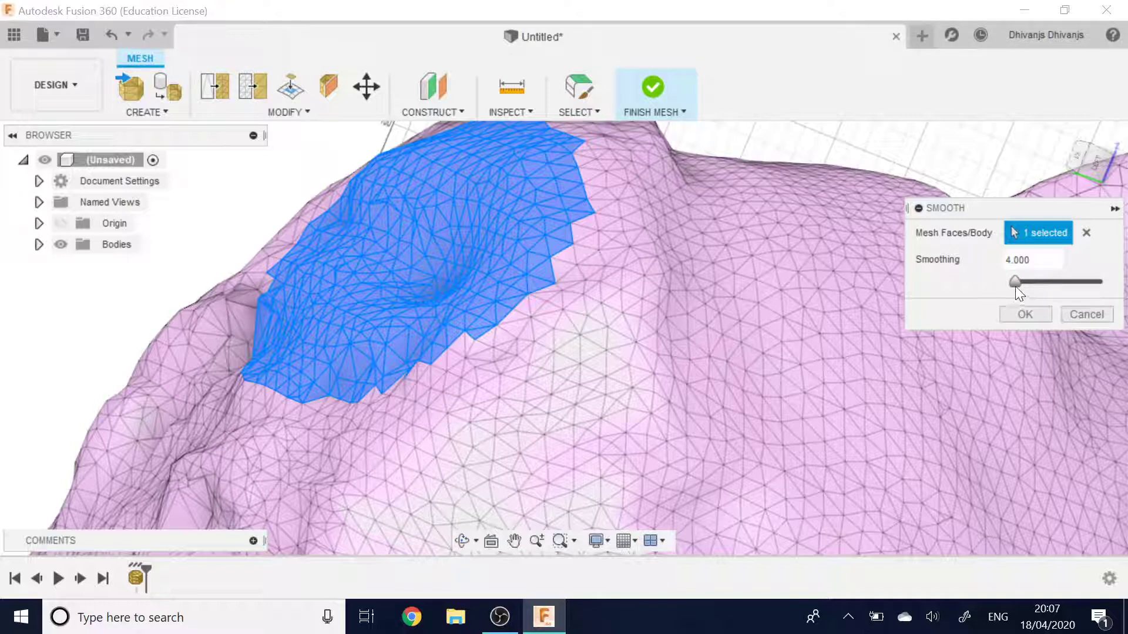
pyautogui.moveTo(1031, 287); pyautogui.dragTo(1035, 287)
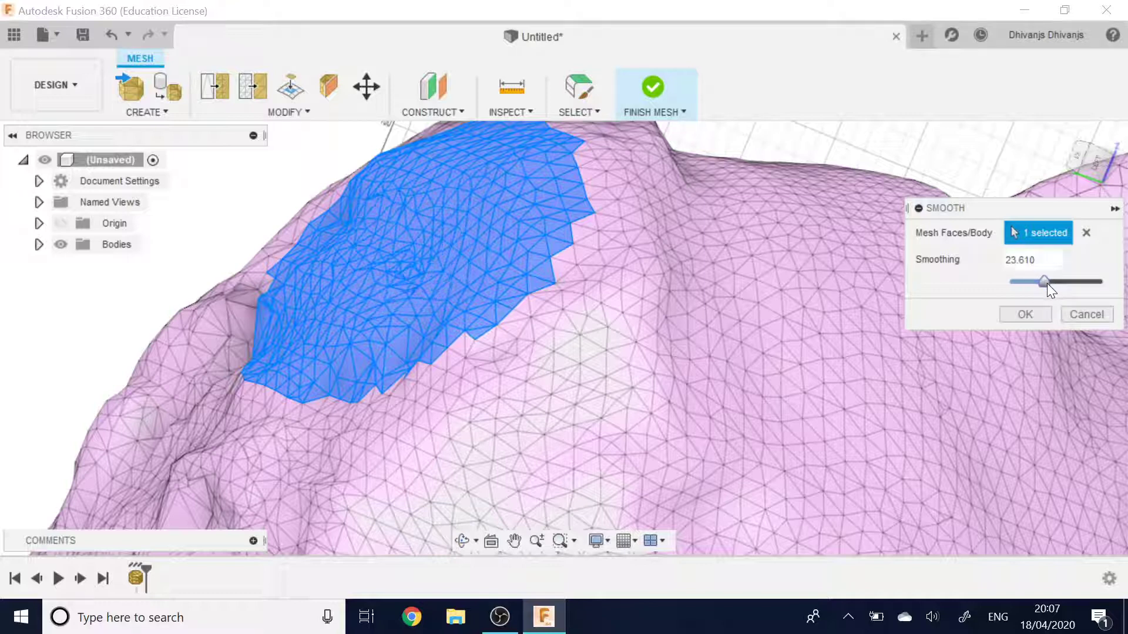
pyautogui.moveTo(1045, 281); pyautogui.dragTo(1072, 282)
pyautogui.moveTo(1072, 282); pyautogui.dragTo(1111, 294)
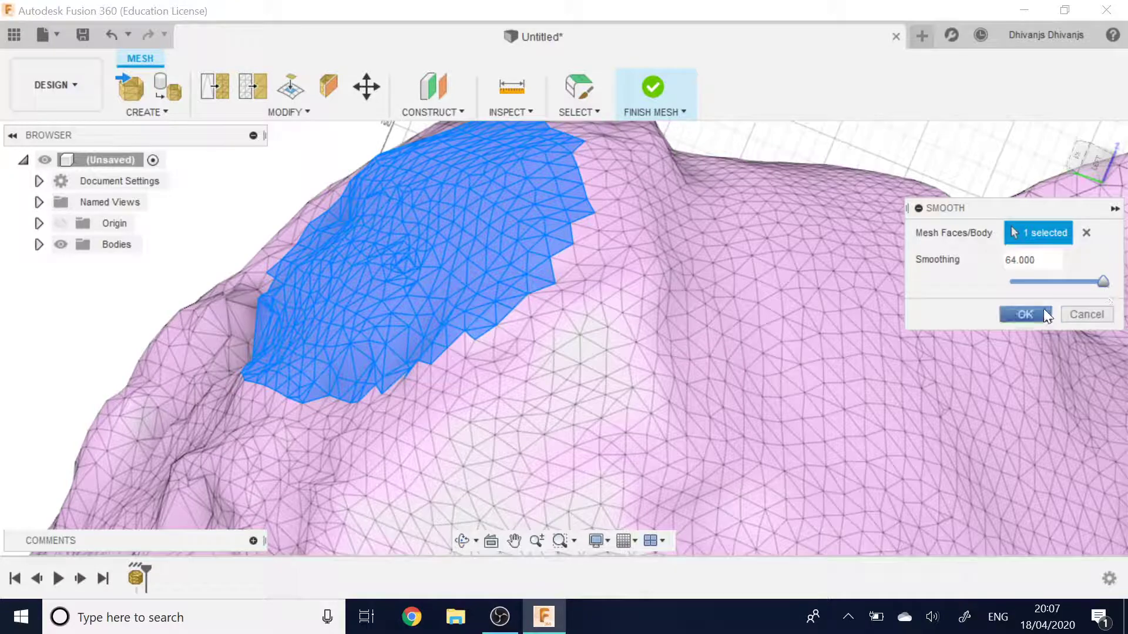
pyautogui.click(1006, 315)
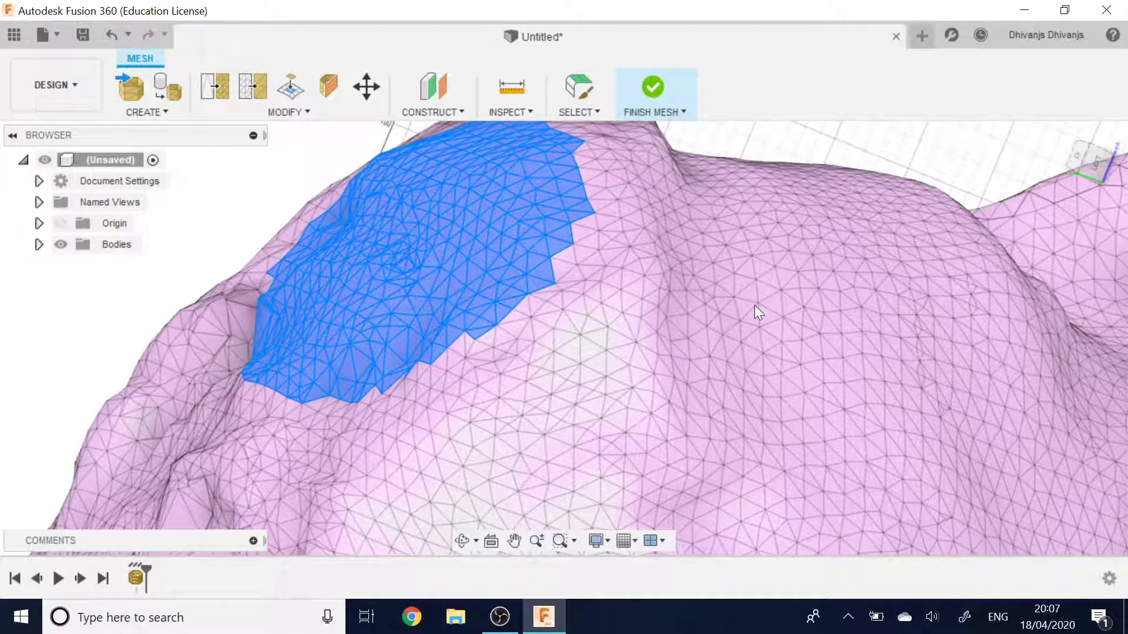
pyautogui.scroll(-6, 753, 319)
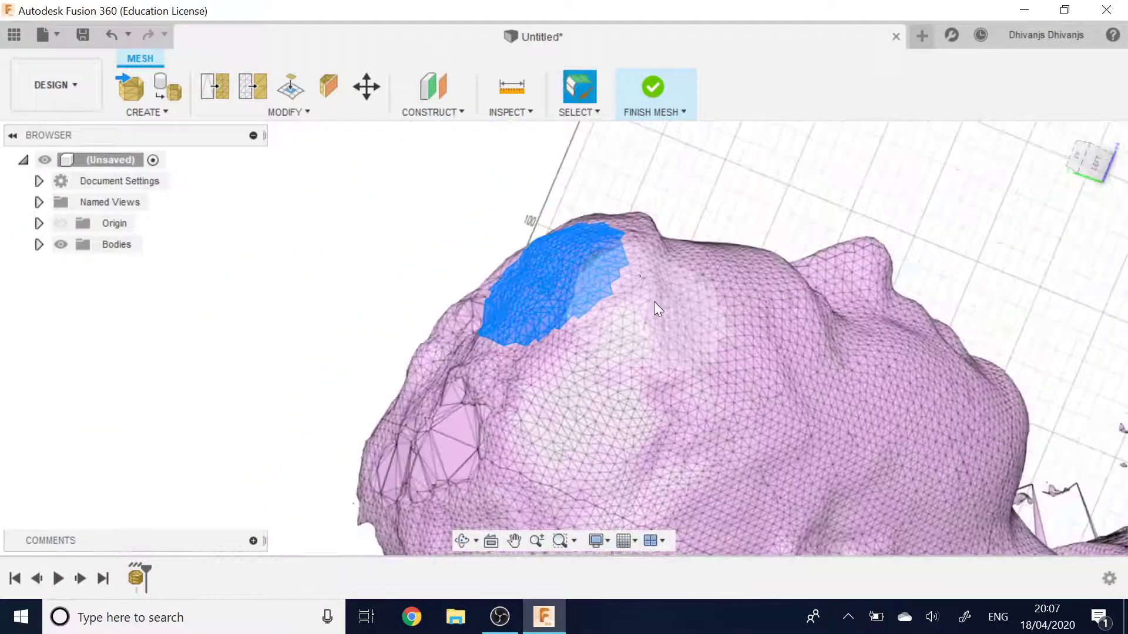
pyautogui.keyDown('shift'); pyautogui.moveTo(479, 232); pyautogui.dragTo(546, 216, button='middle'); pyautogui.keyUp('shift')
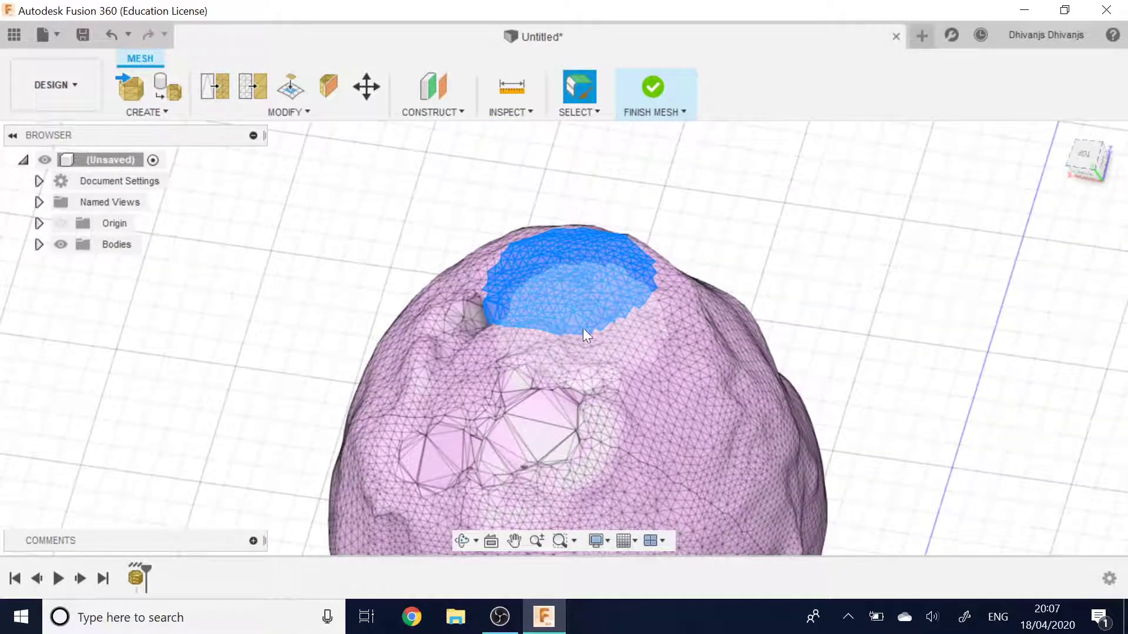
pyautogui.scroll(3, 528, 335)
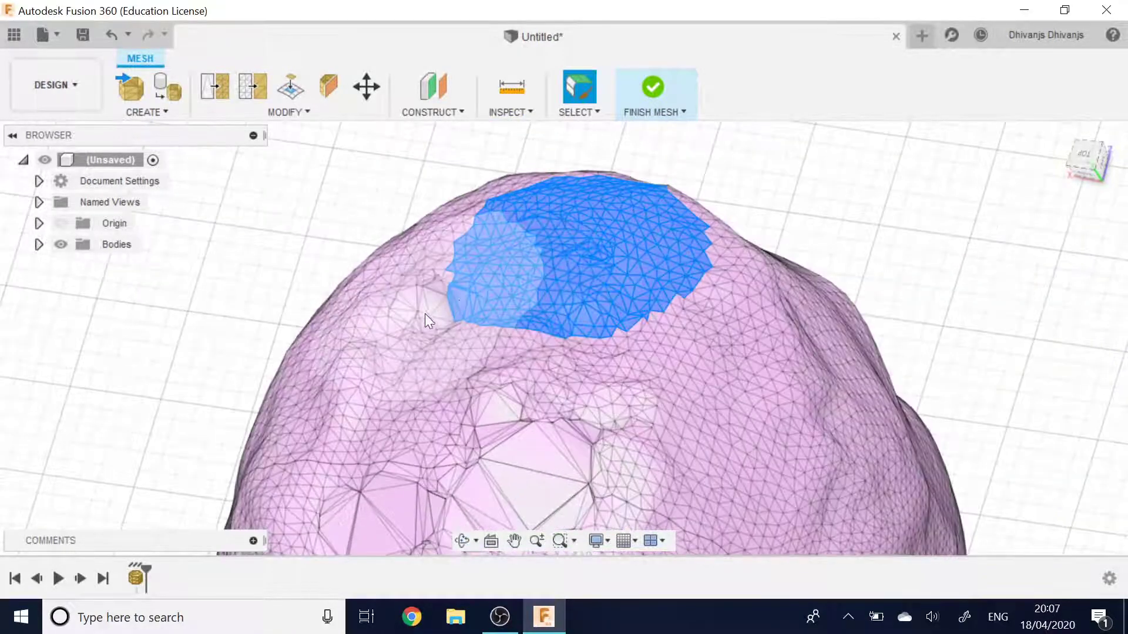